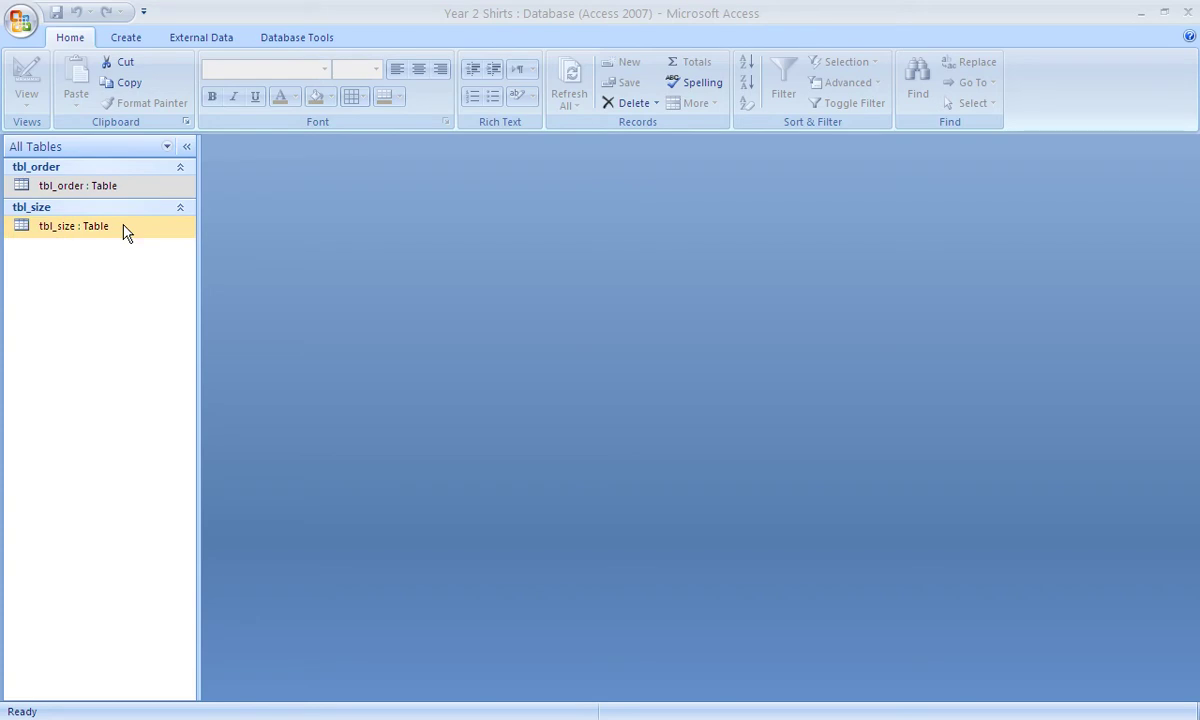
Create a new table in Design View, save it as tbl_nameoftable, and close it
left_click(123, 278)
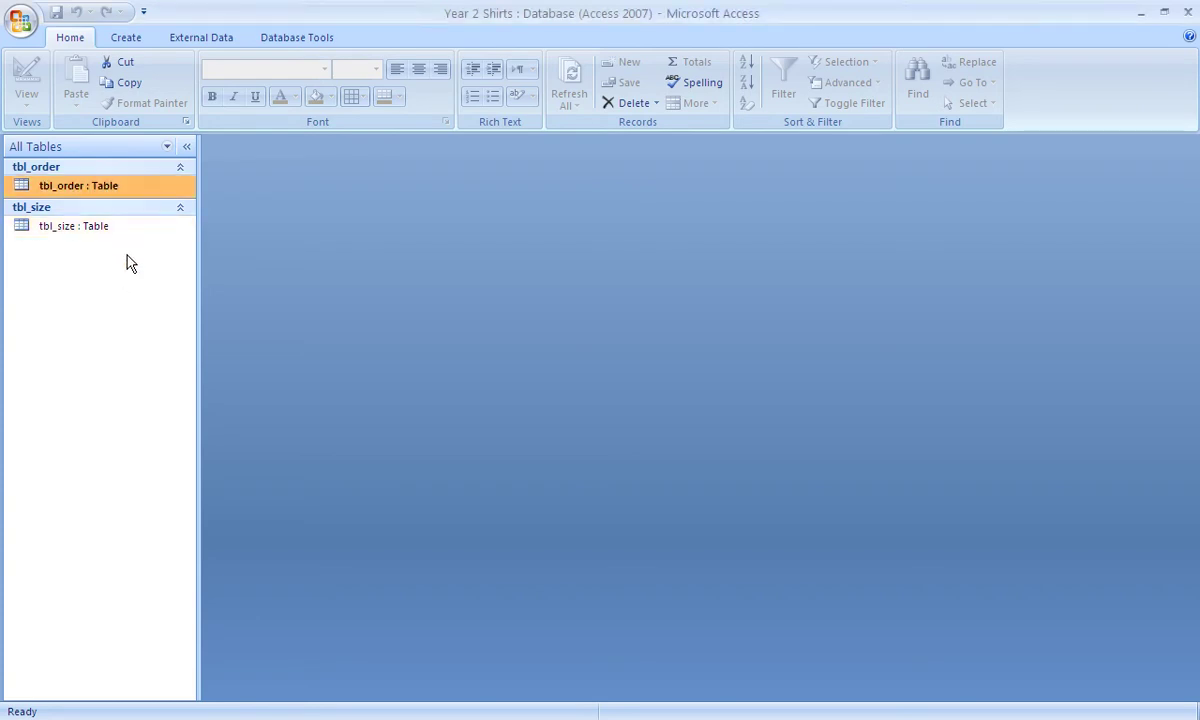
left_click(125, 44)
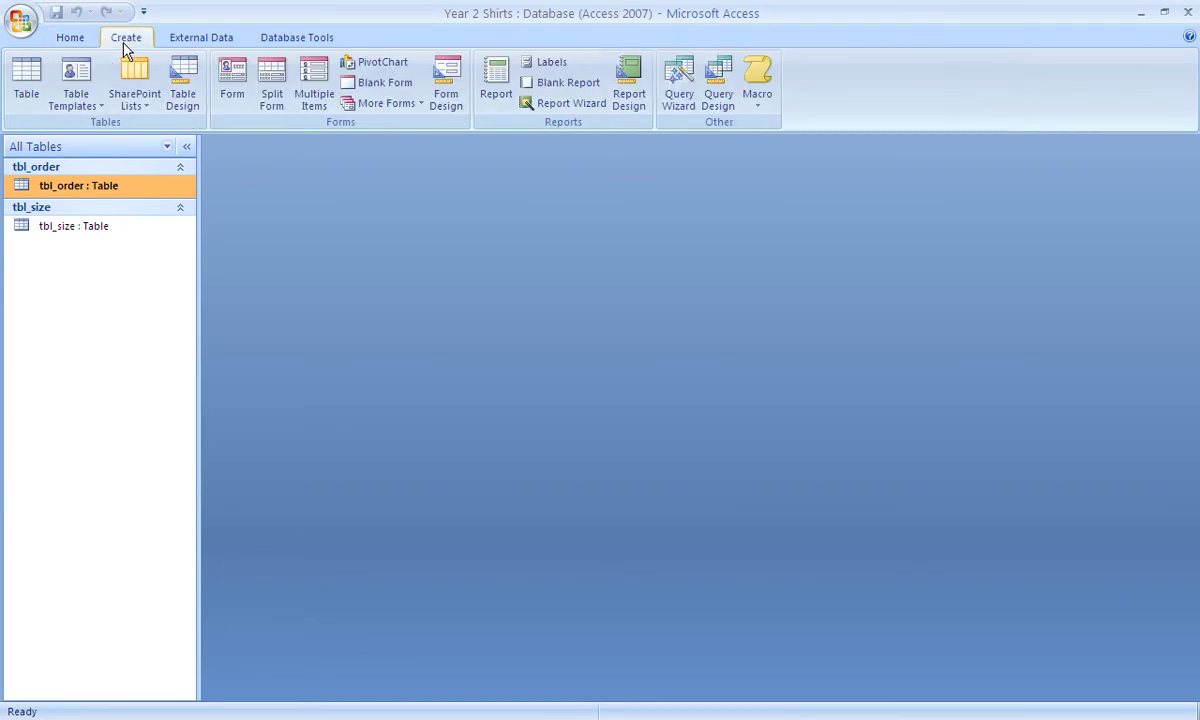
left_click(24, 94)
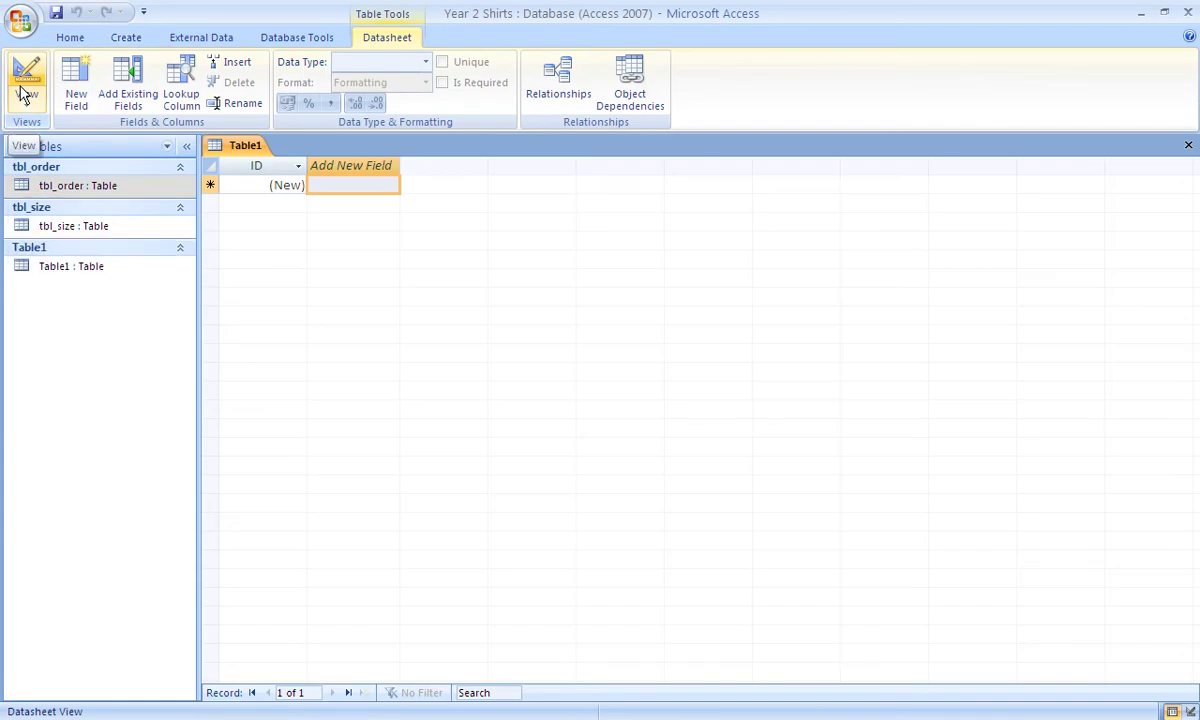
left_click(27, 78)
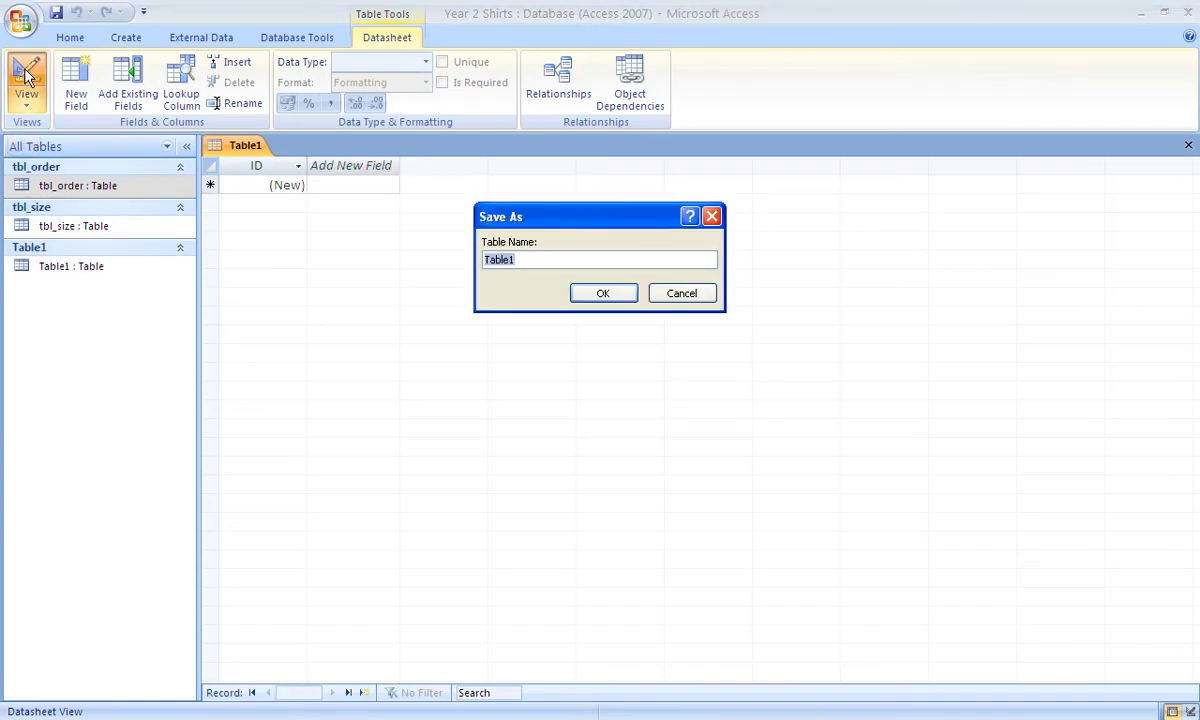
type("tbl_nameoftable")
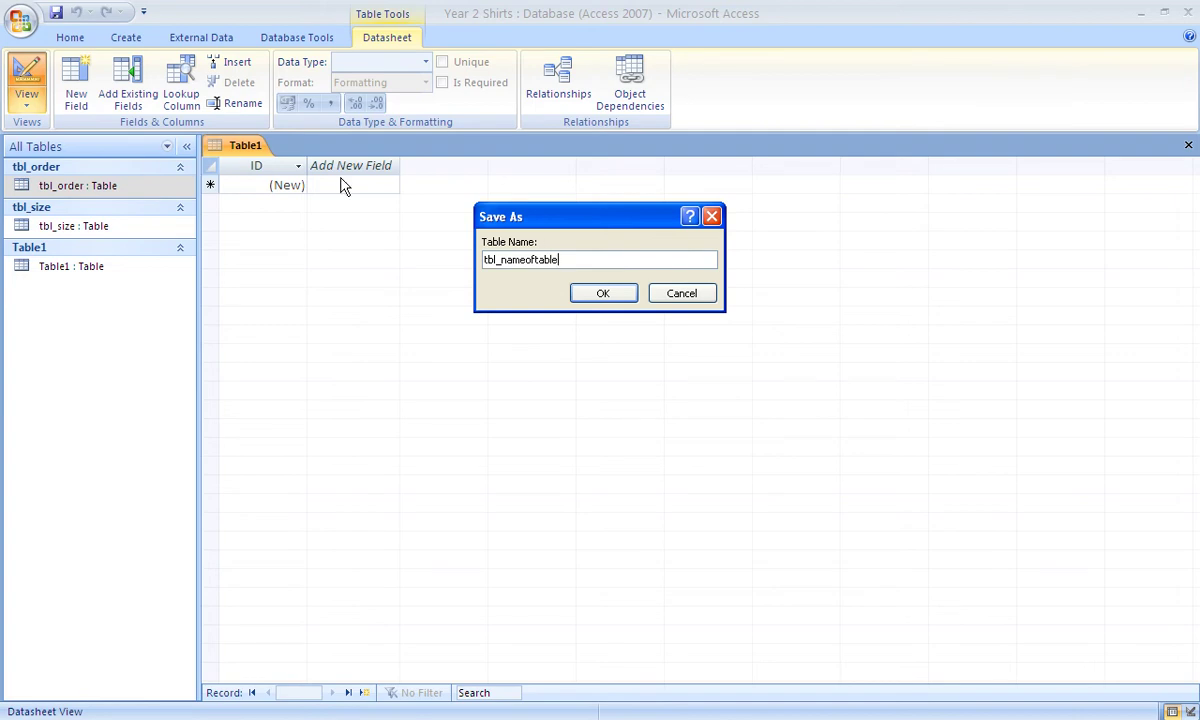
left_click(596, 294)
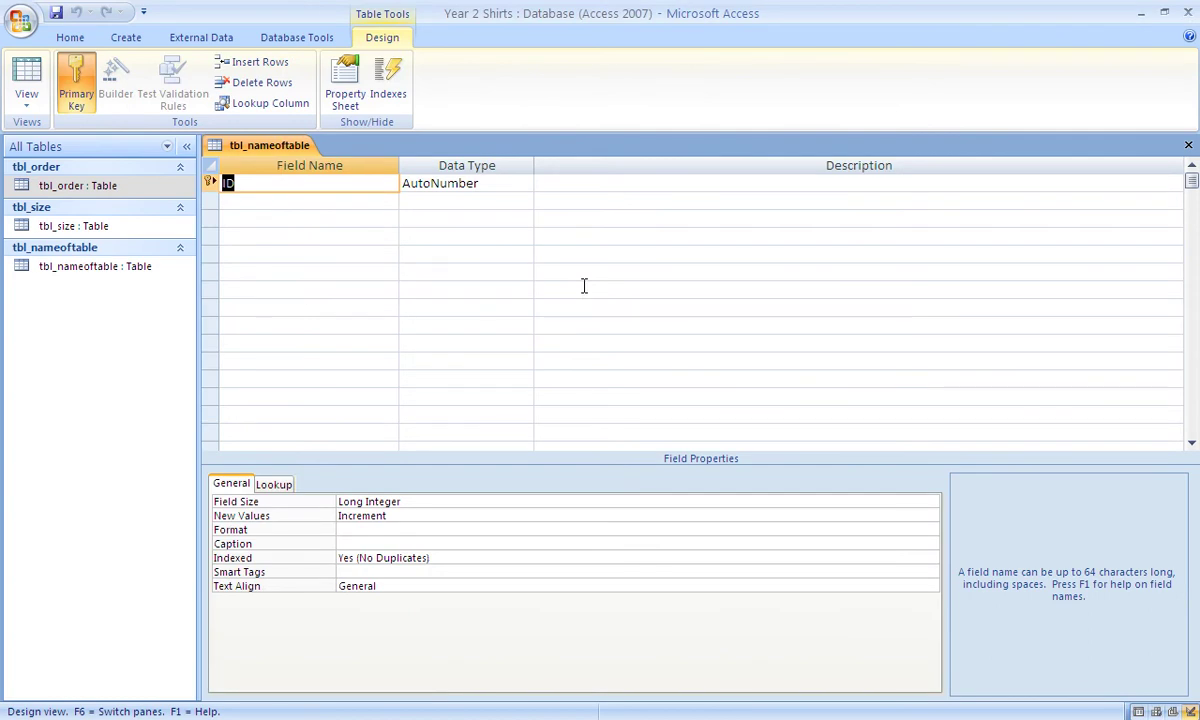
left_click(1189, 147)
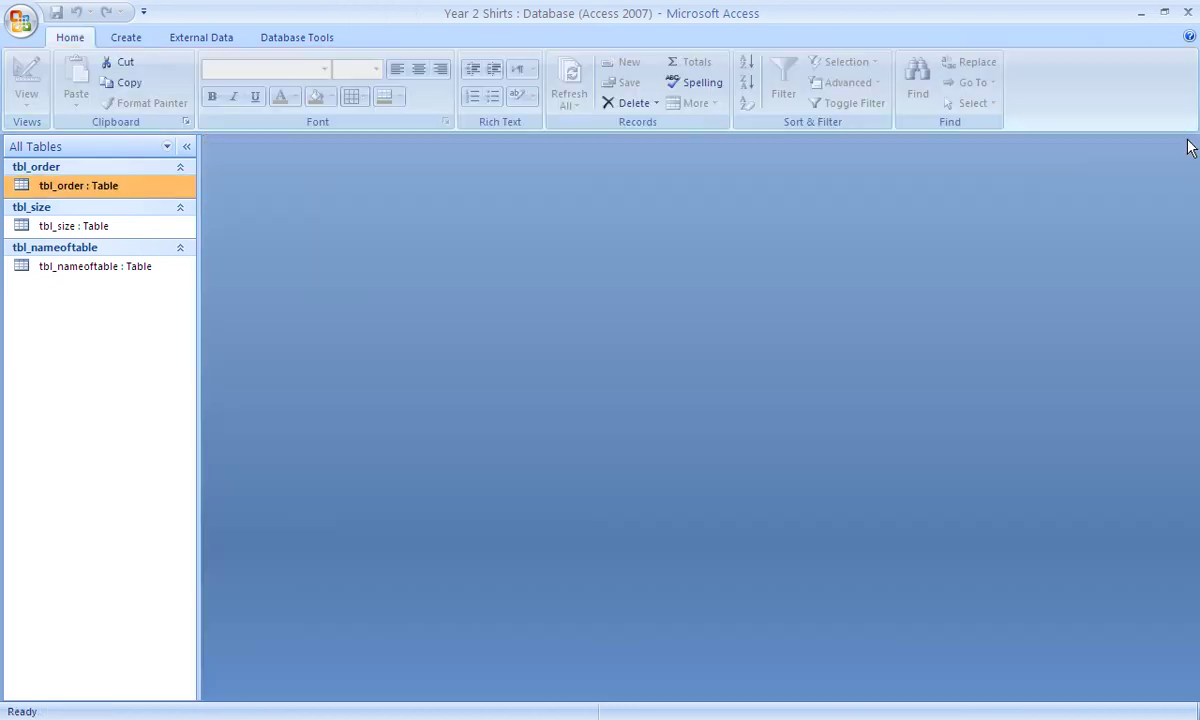
Delete the tbl_nameoftable table from the database
right_click(96, 270)
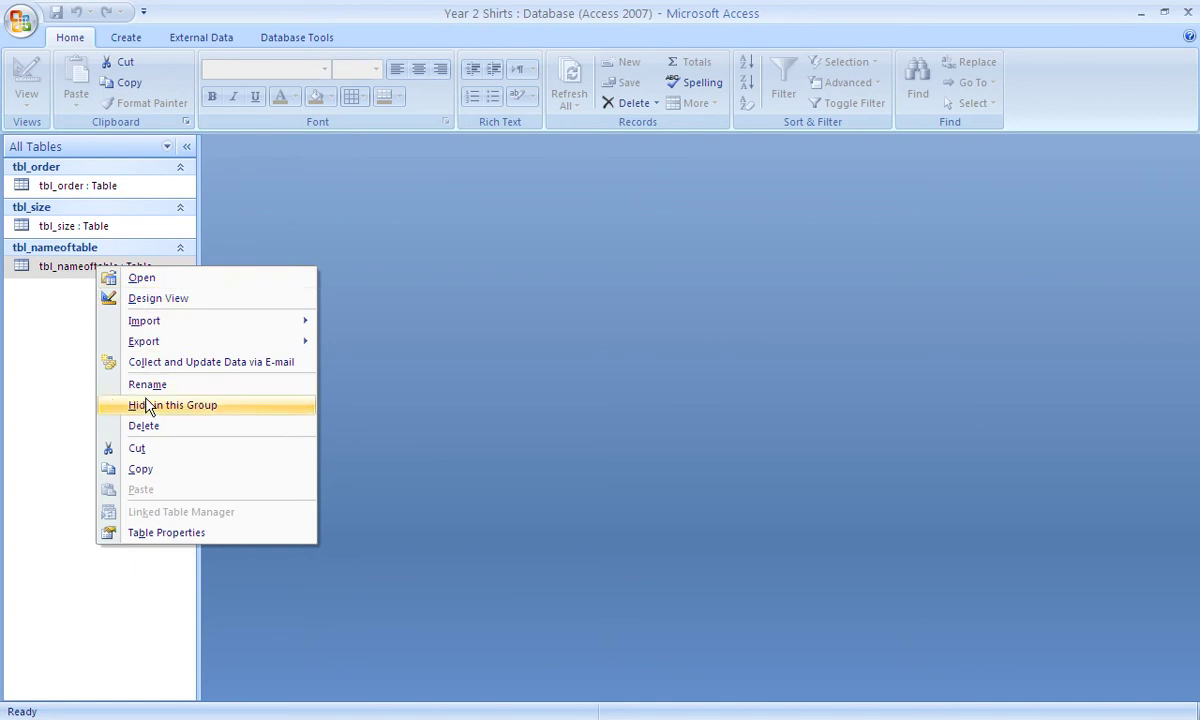
left_click(145, 427)
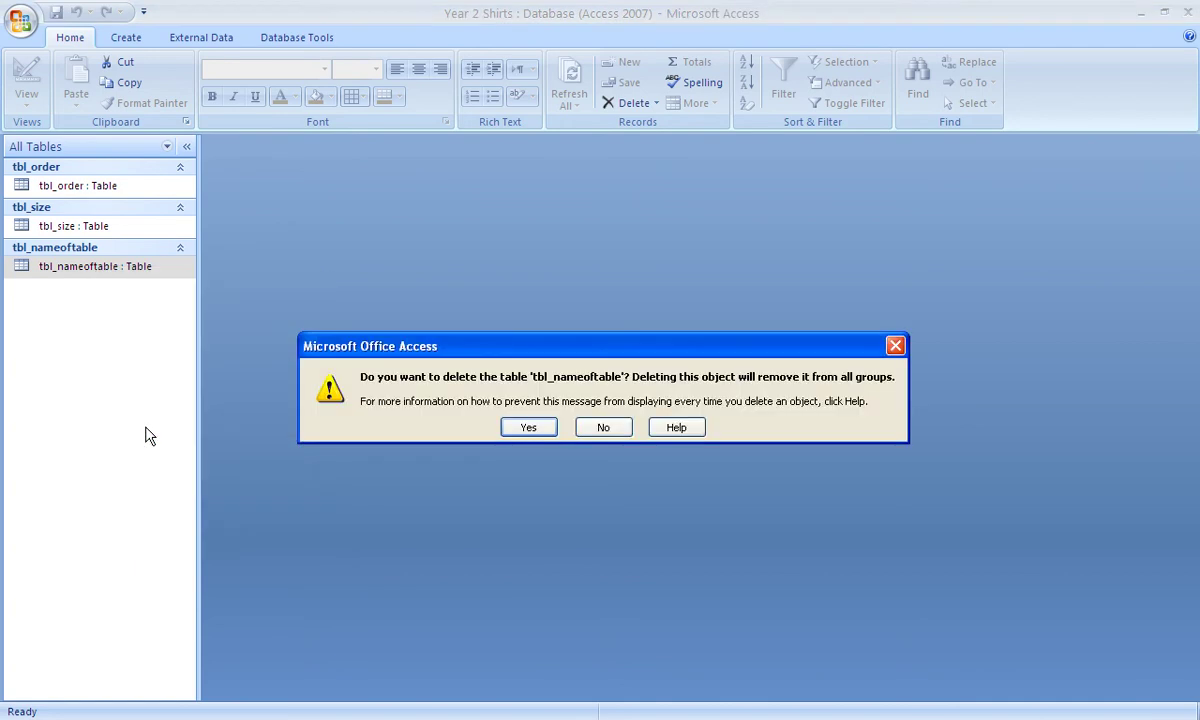
key("Return")
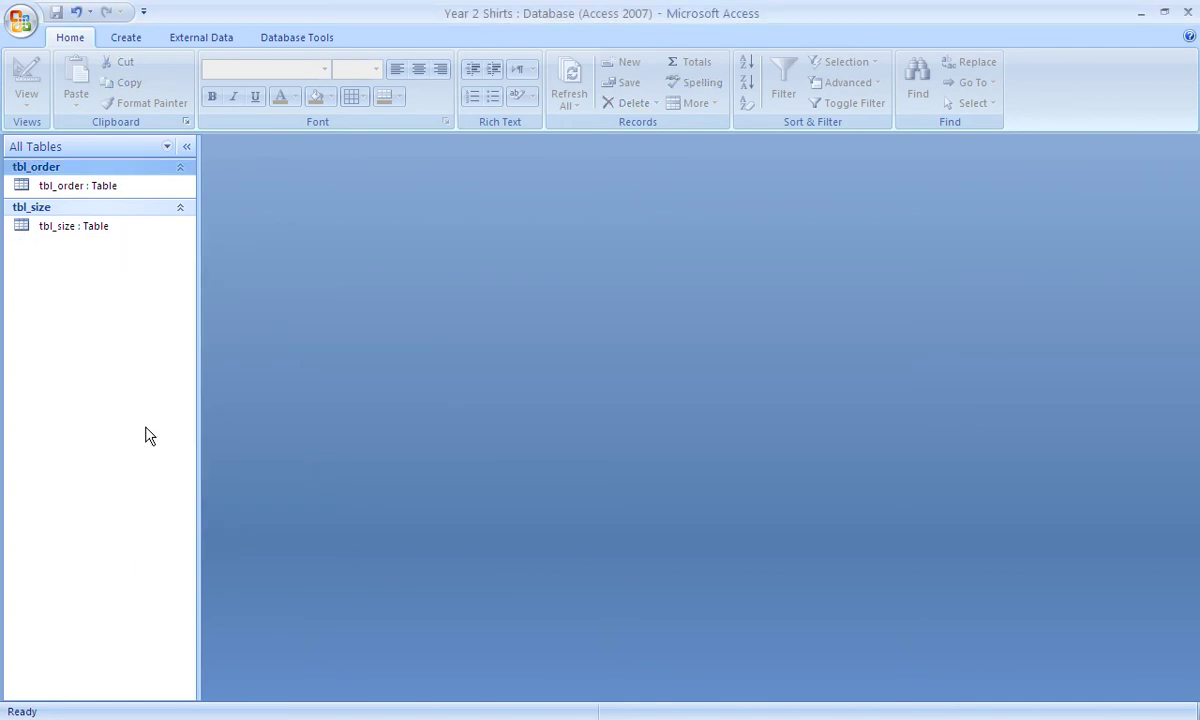
Open tbl_order in Design View and review the properties of the Order Date, Surname and First Name fields
left_click(105, 190)
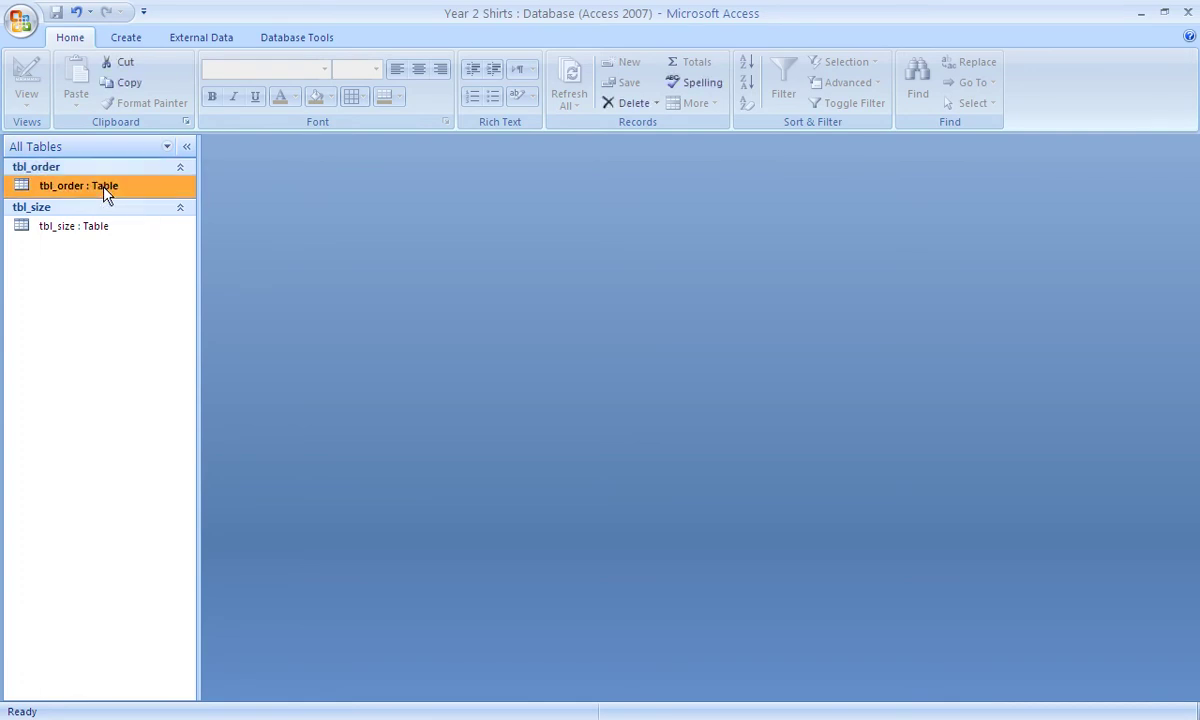
right_click(105, 190)
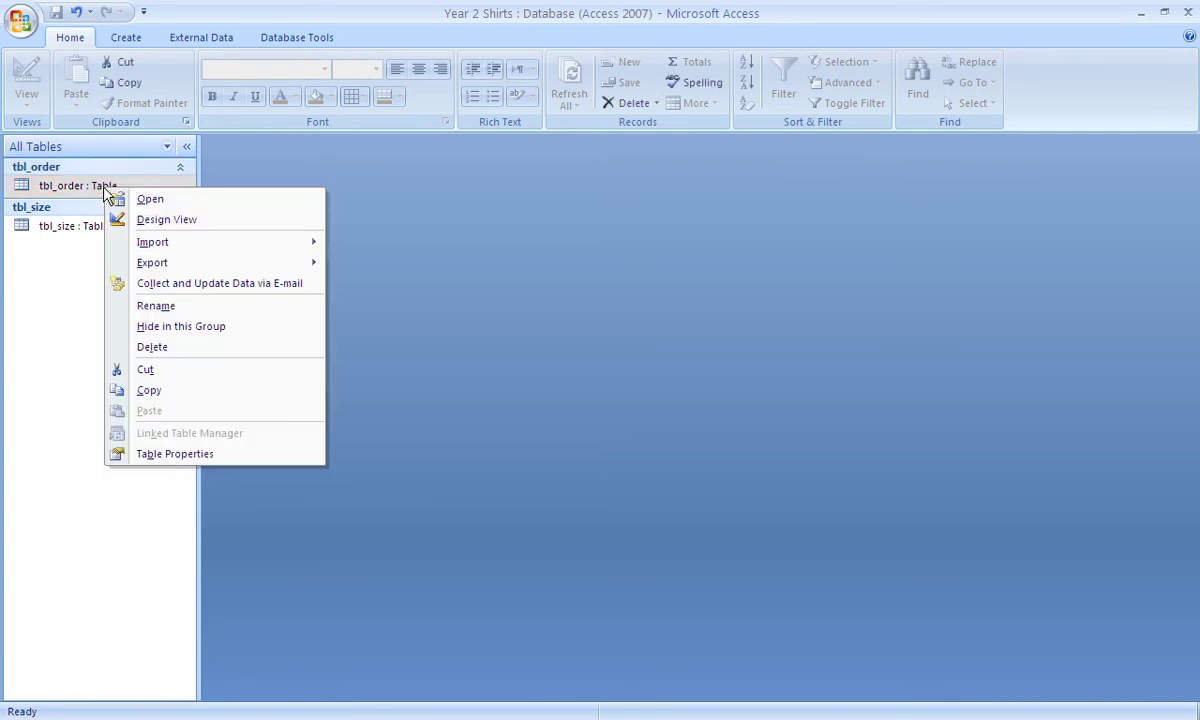
left_click(205, 230)
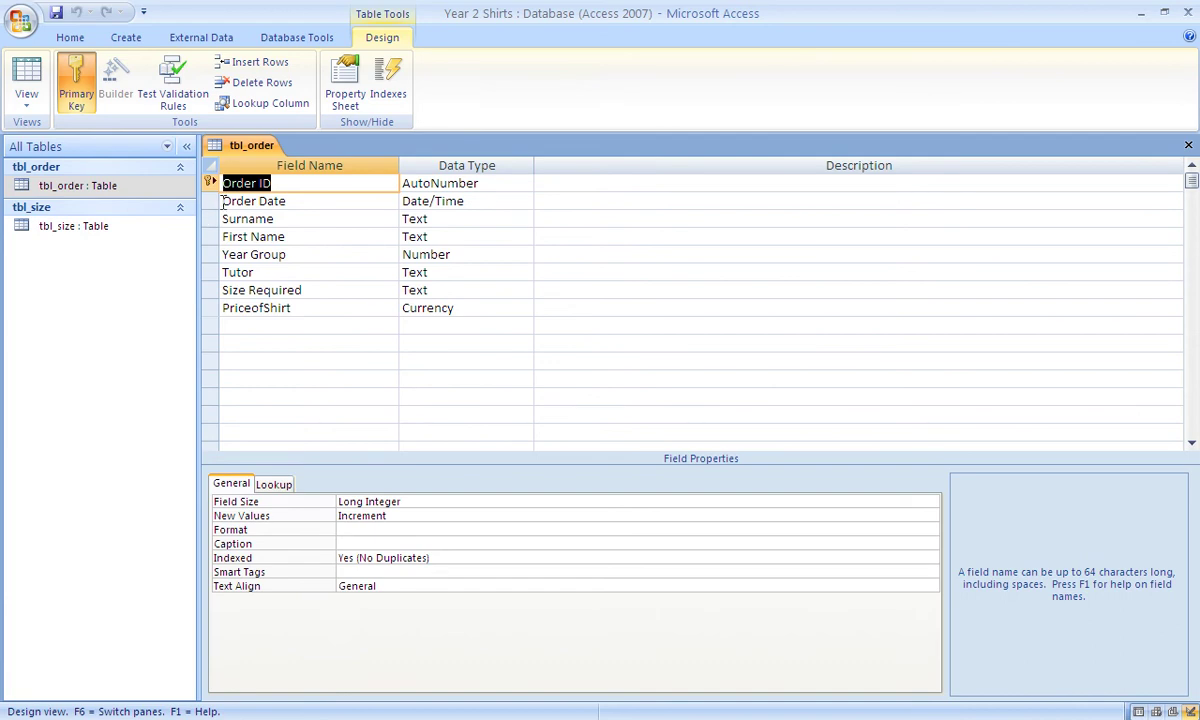
left_click(222, 201)
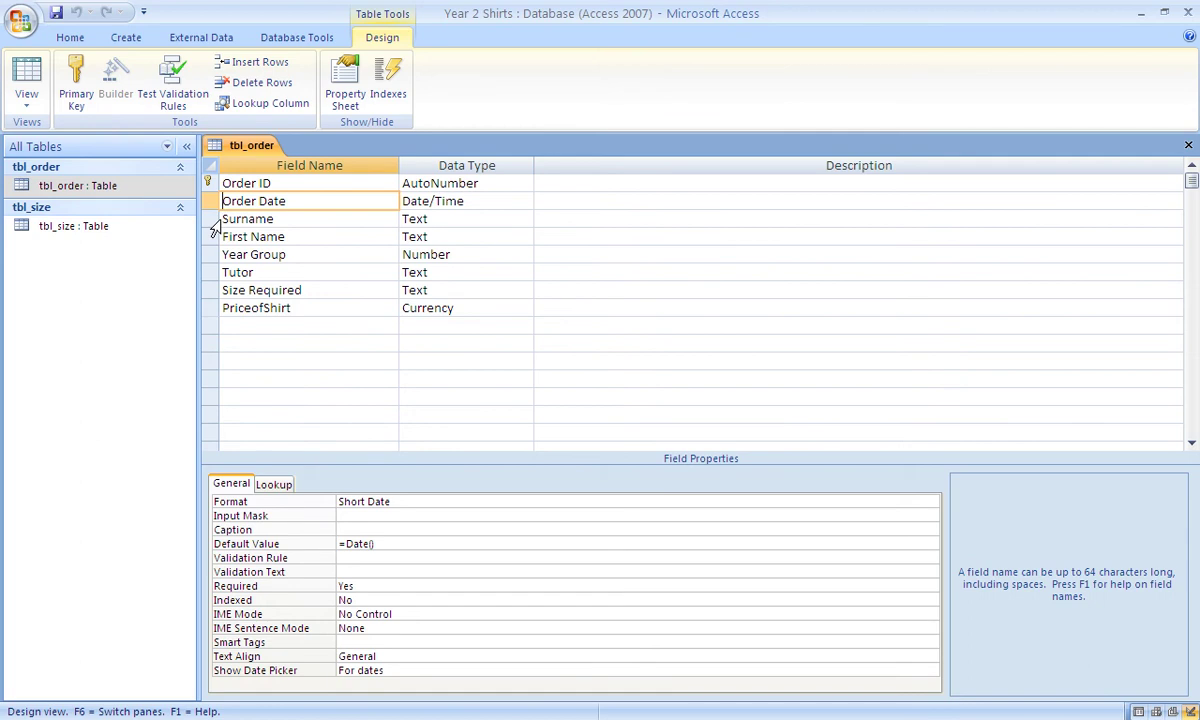
left_click(224, 219)
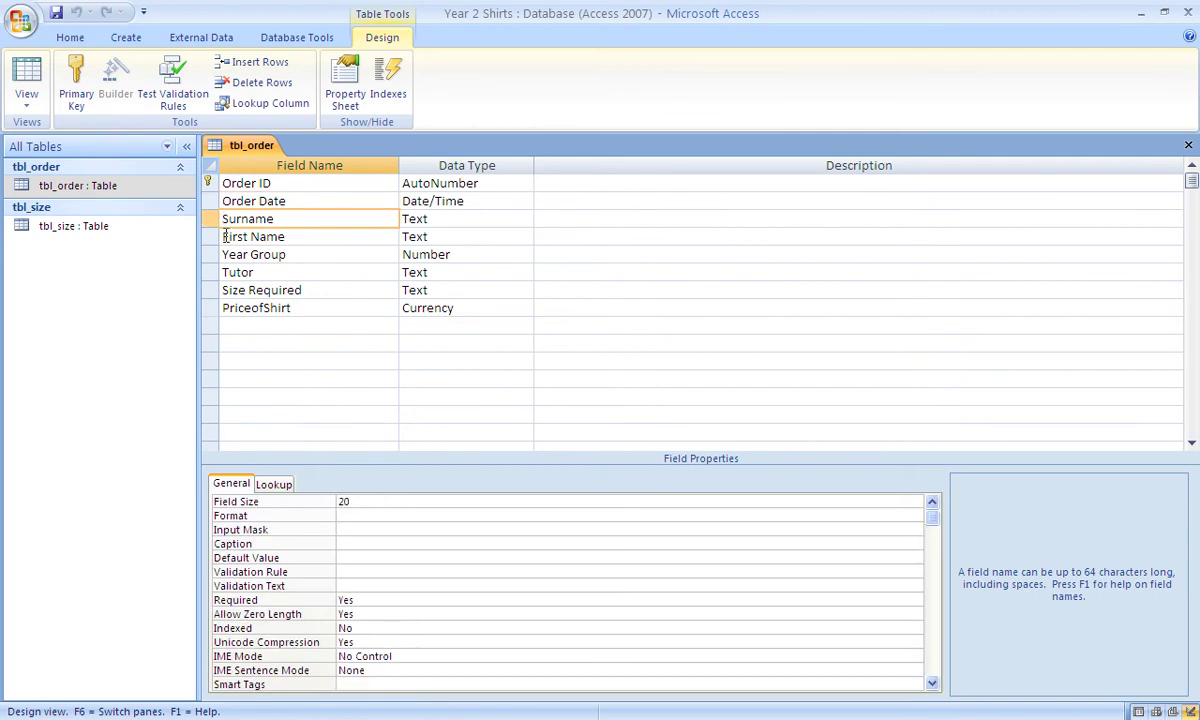
left_click(225, 237)
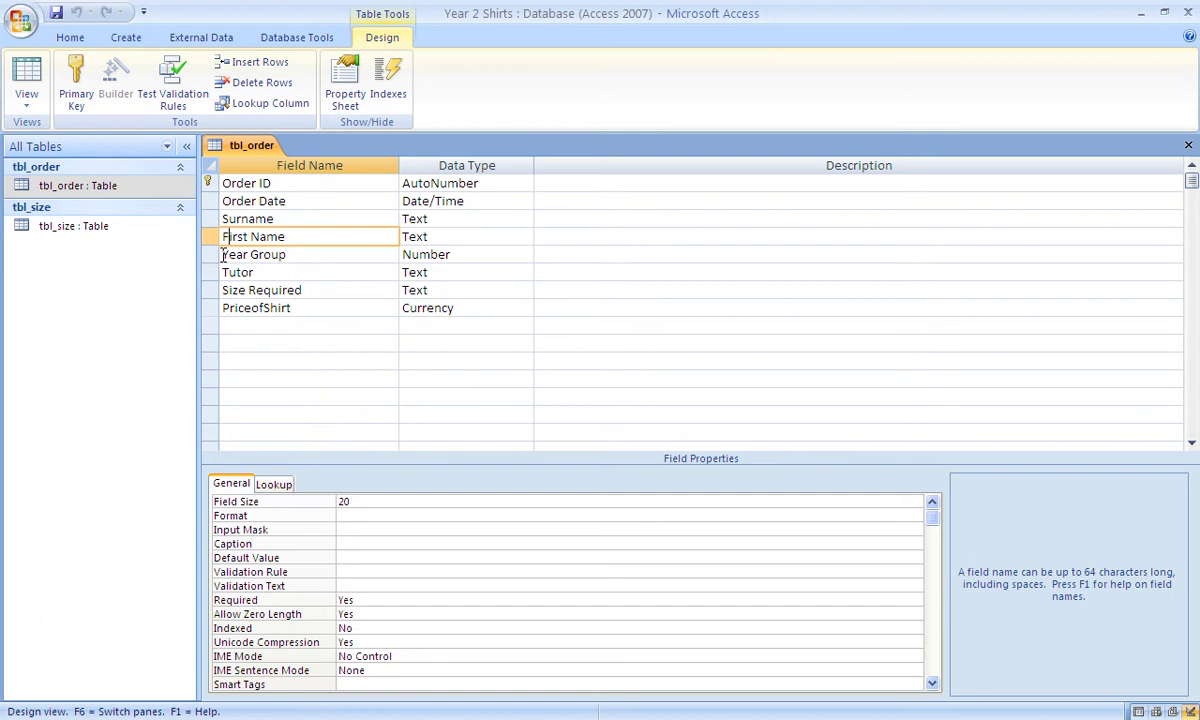
Set the input mask of the Year Group field to 0
left_click(223, 254)
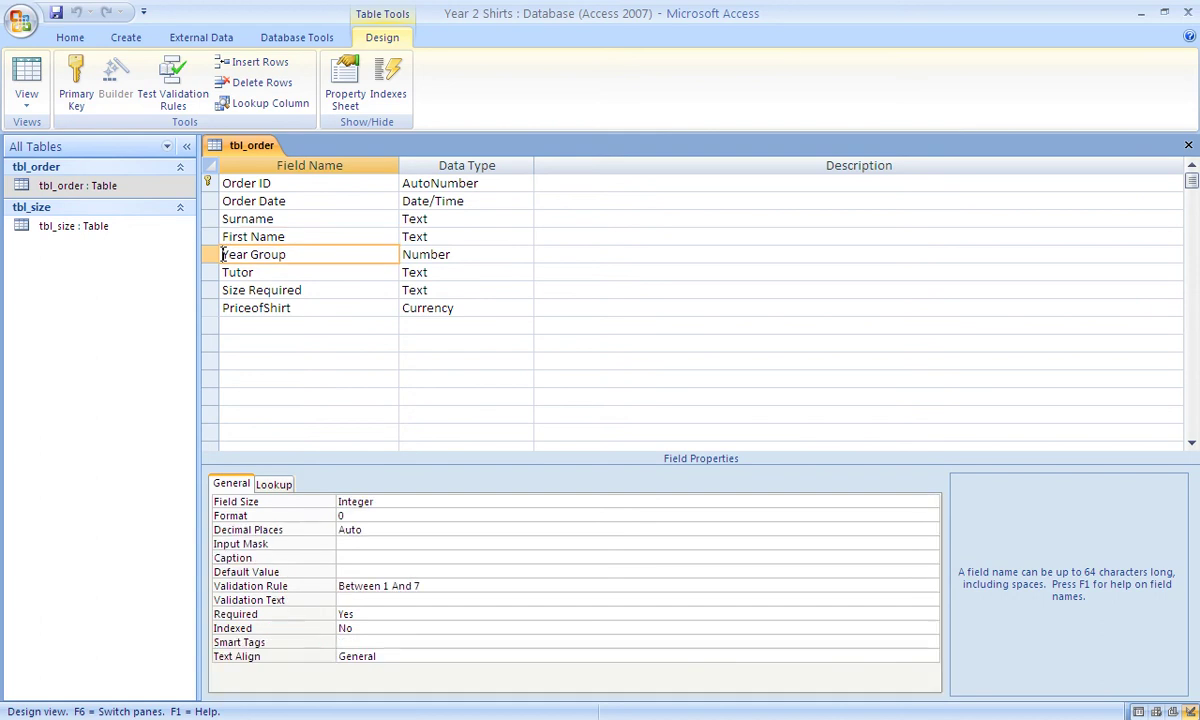
left_click(343, 542)
type("0")
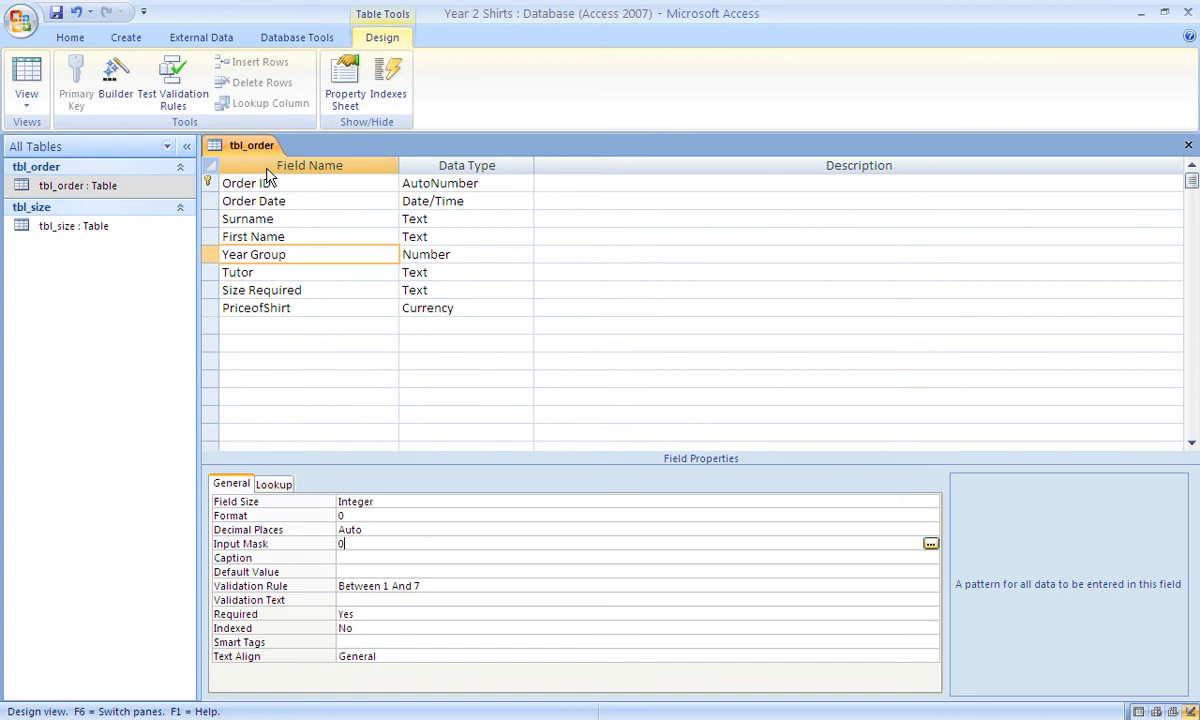
Set the format of the Tutor field to > for uppercase text
left_click(224, 272)
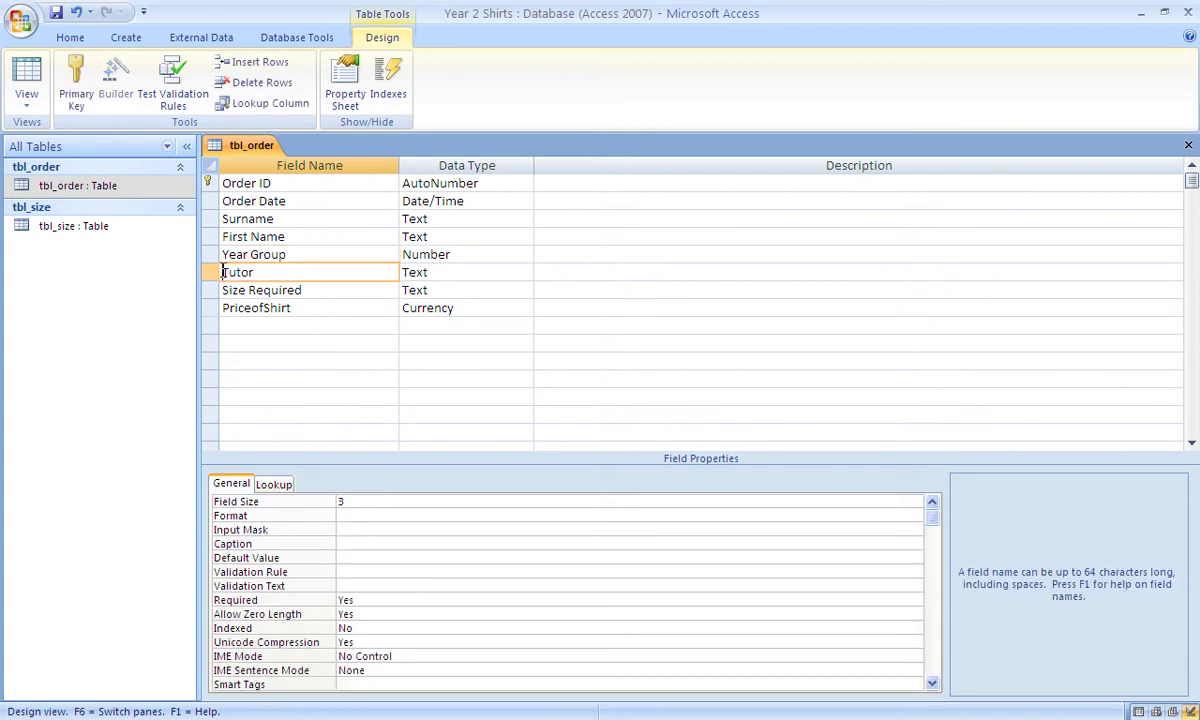
left_click(340, 515)
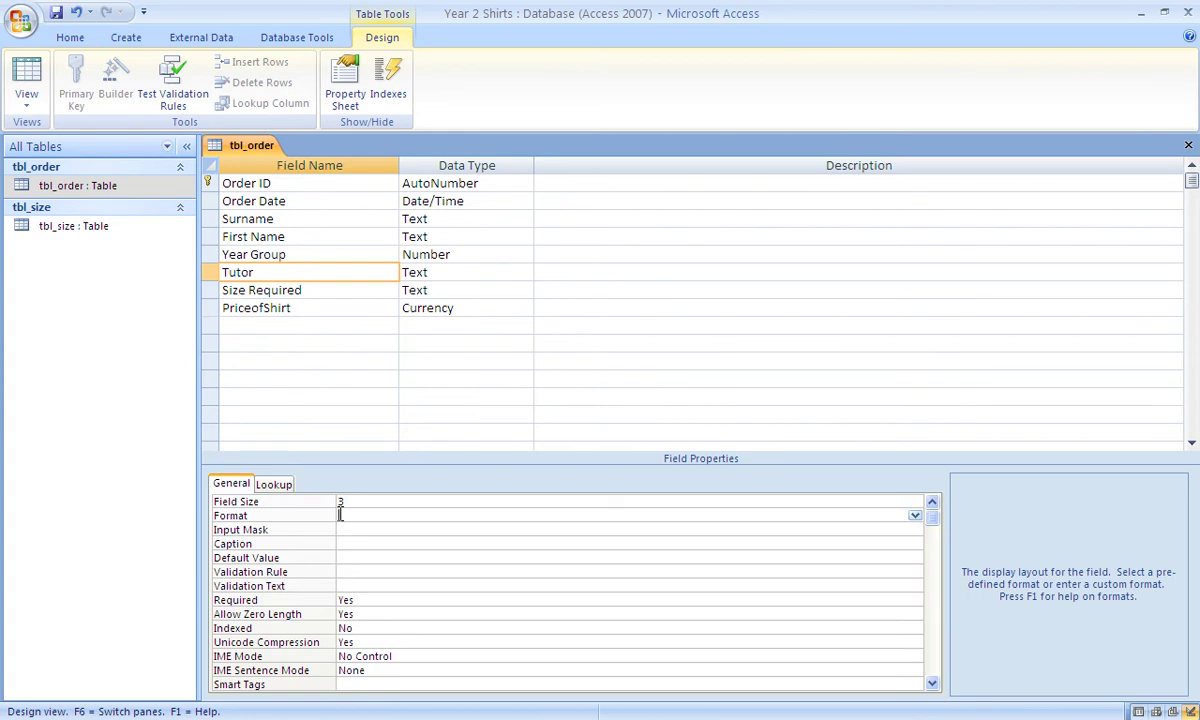
type(">")
Review the properties of the Size Required and PriceofShirt fields, and open tbl_size in Design View
left_click(233, 289)
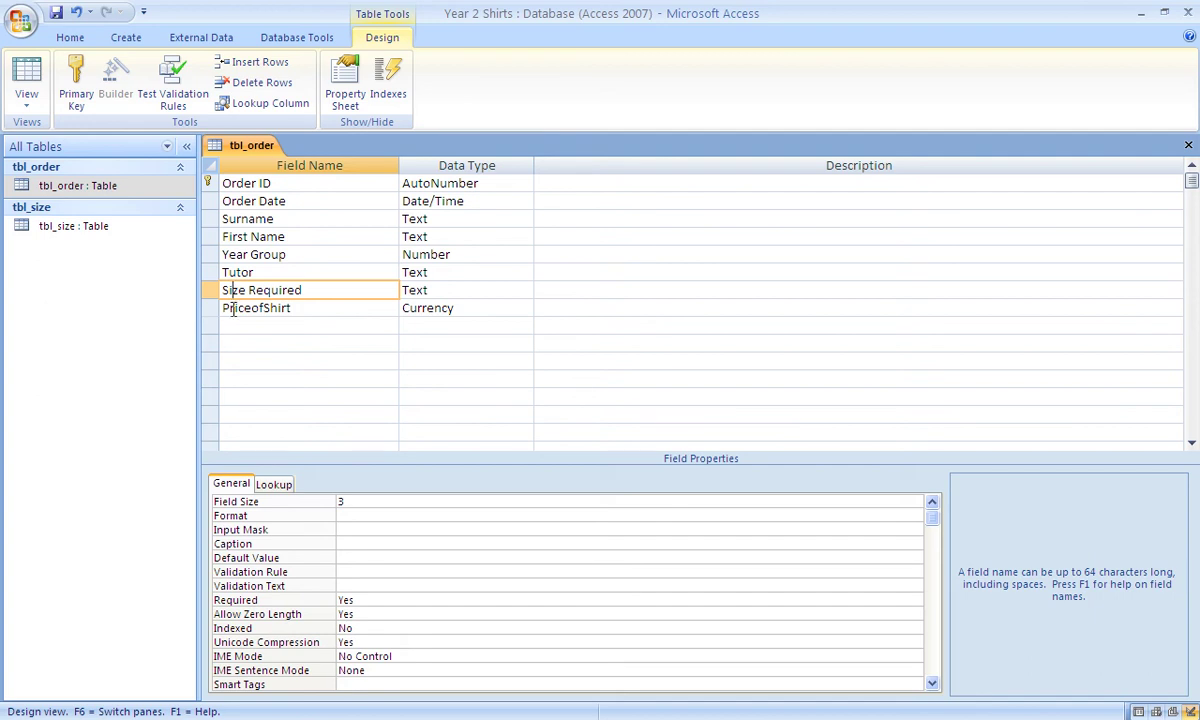
left_click(233, 310)
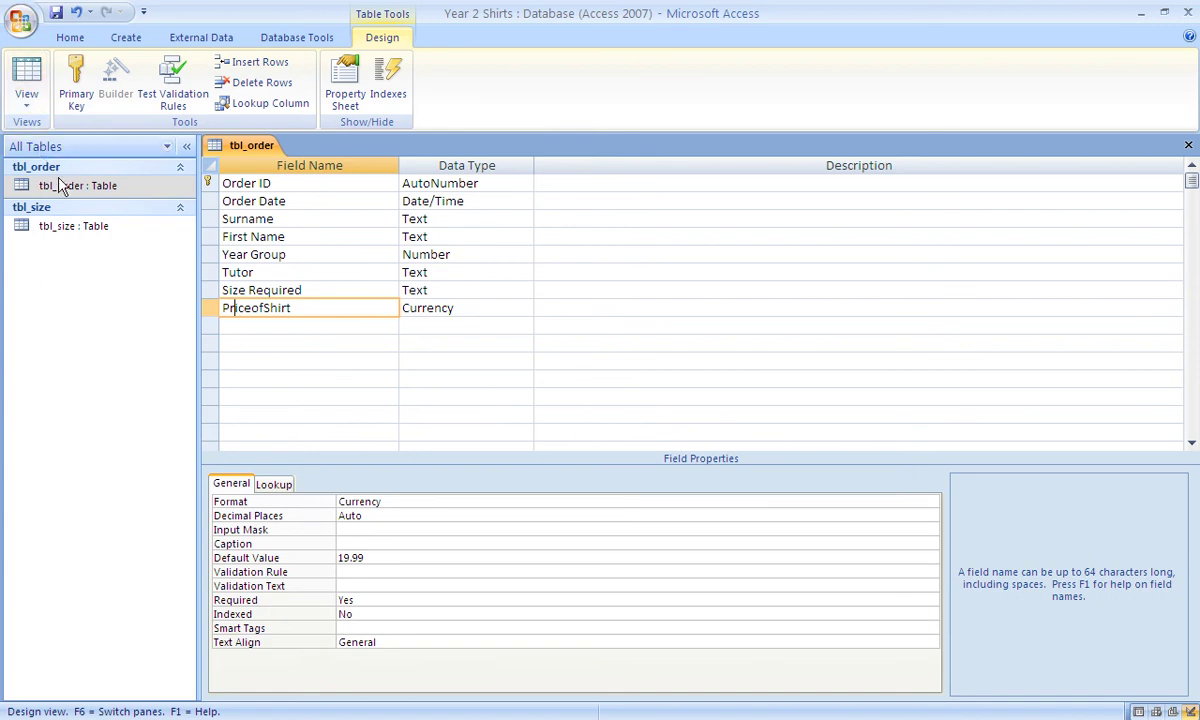
right_click(65, 230)
left_click(106, 260)
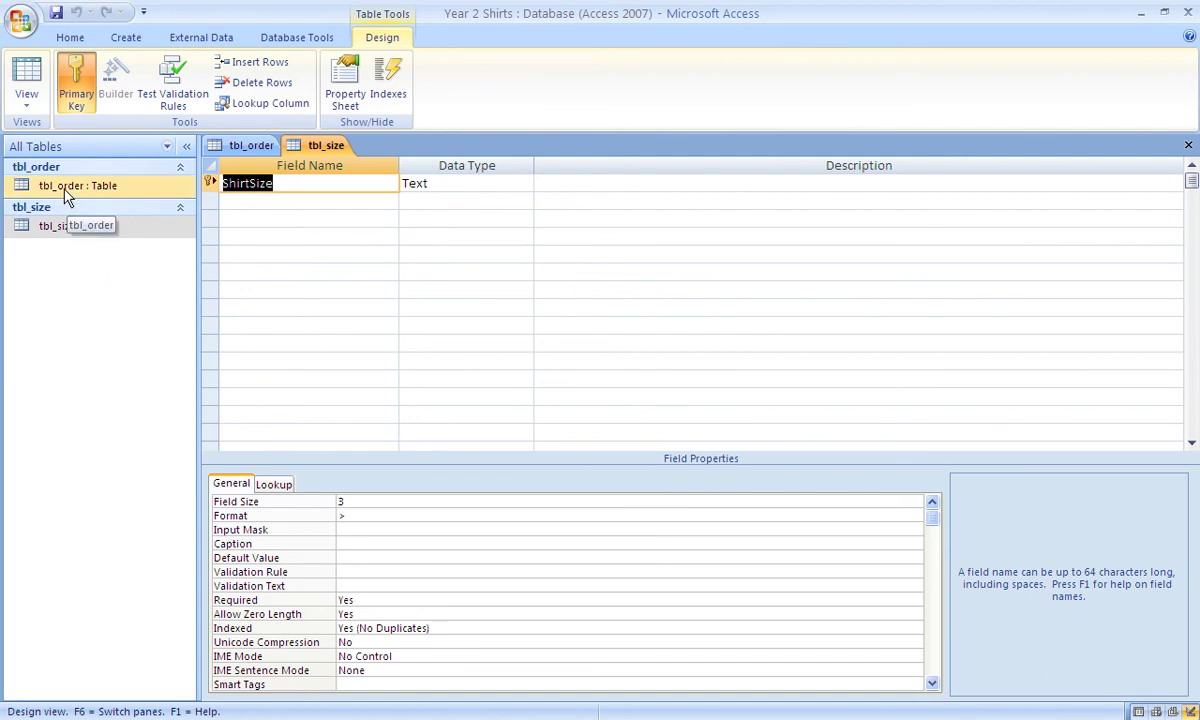
Return to the tbl_order design and show the lookup properties of the Size Required field
left_click(245, 148)
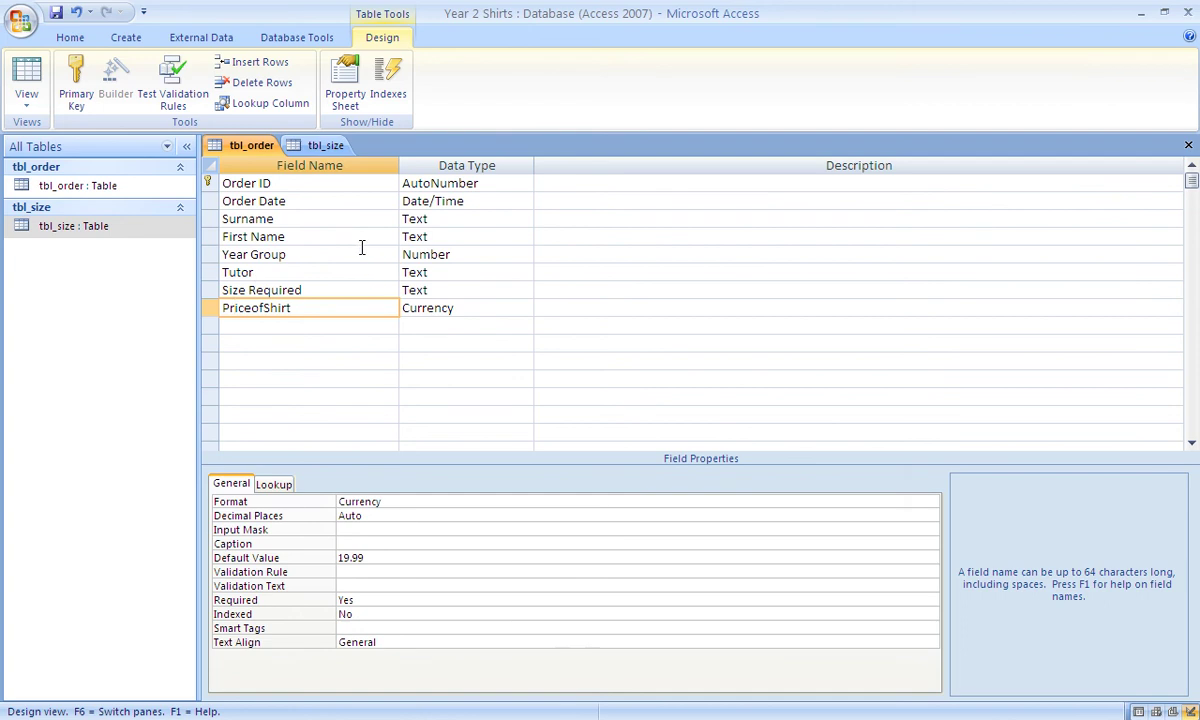
left_click(342, 290)
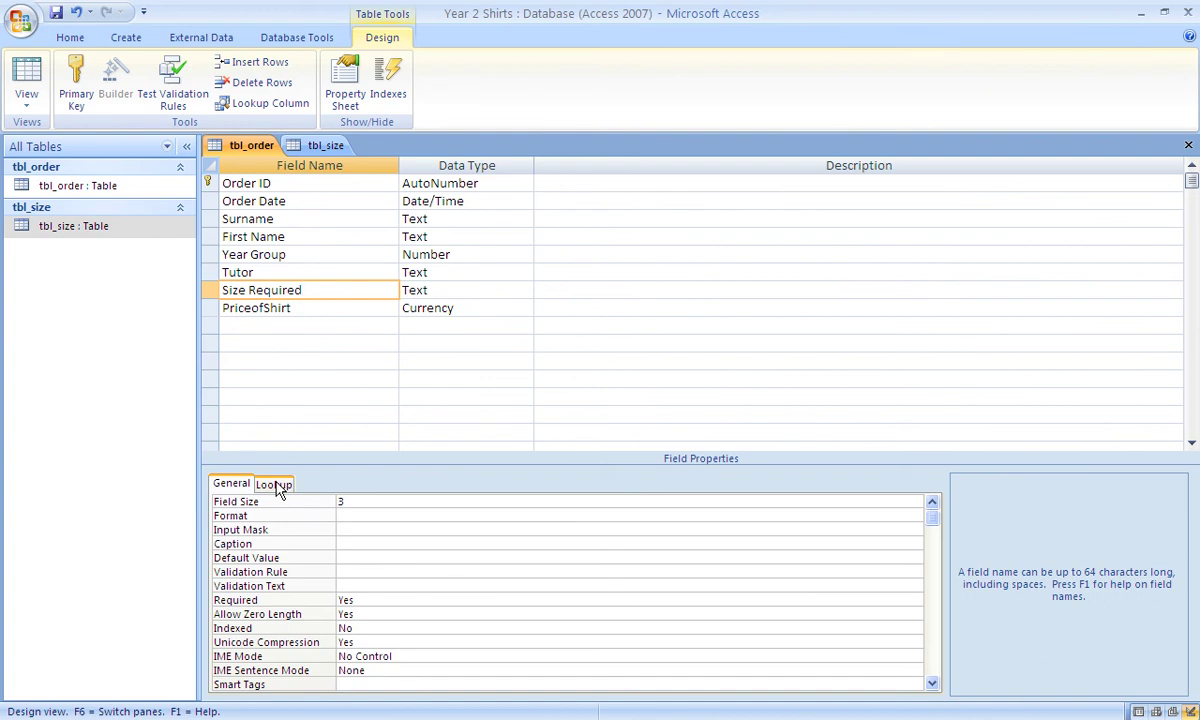
left_click(275, 485)
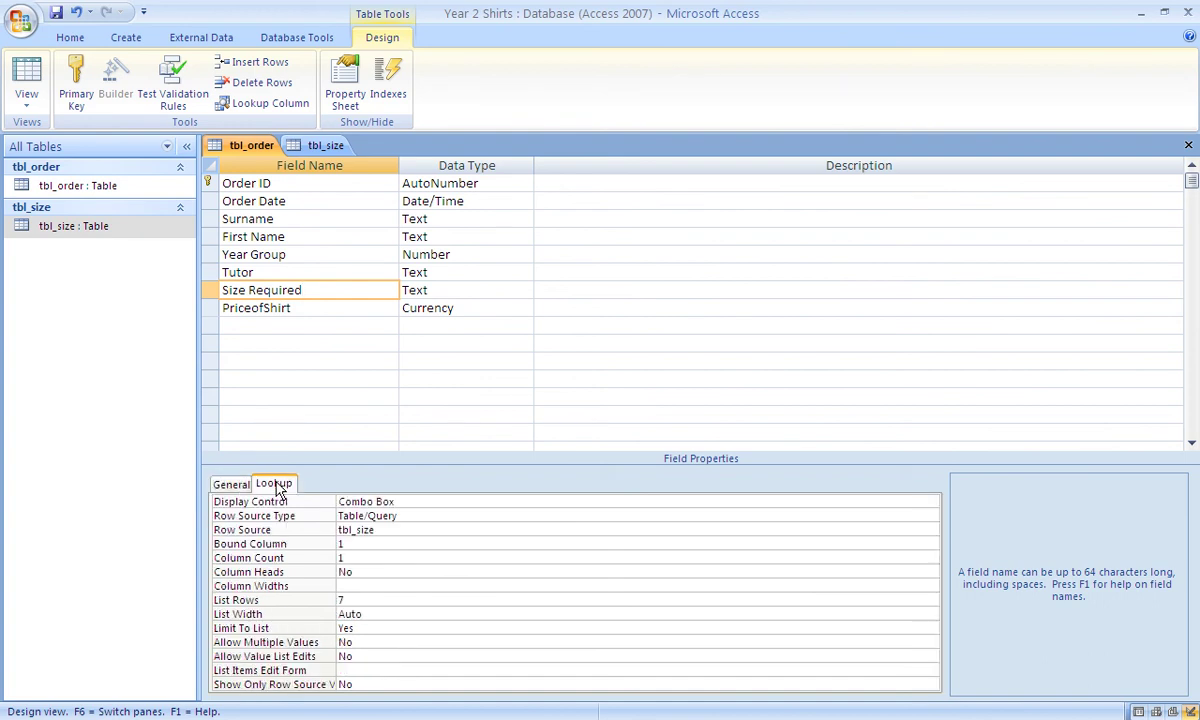
View the shirt sizes stored in tbl_size in Datasheet View, and close that table
left_click(330, 148)
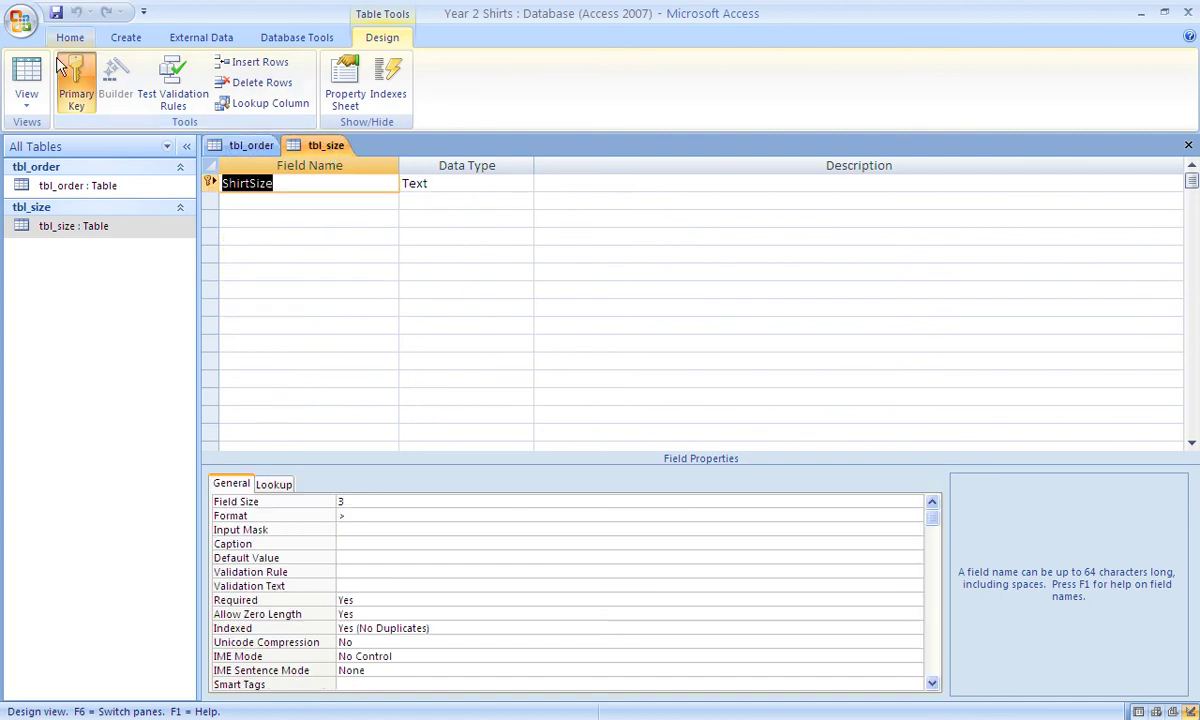
left_click(27, 82)
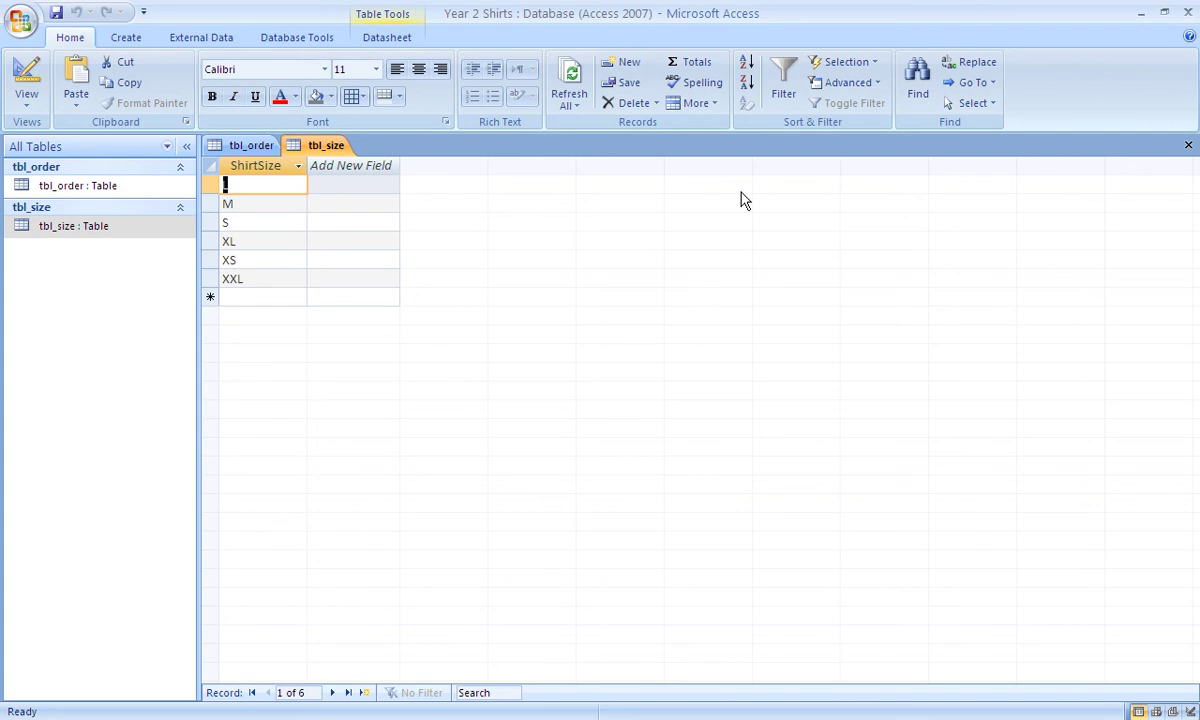
left_click(1188, 145)
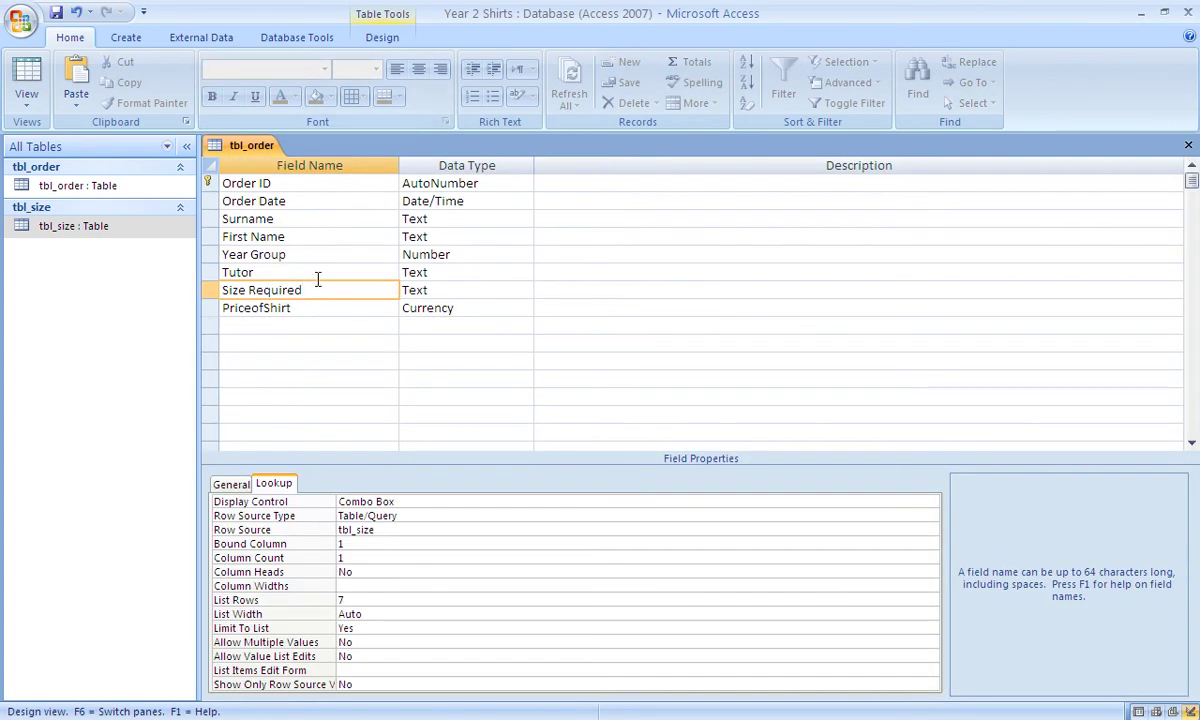
Examine the display control choices available for the Size Required lookup
left_click(932, 502)
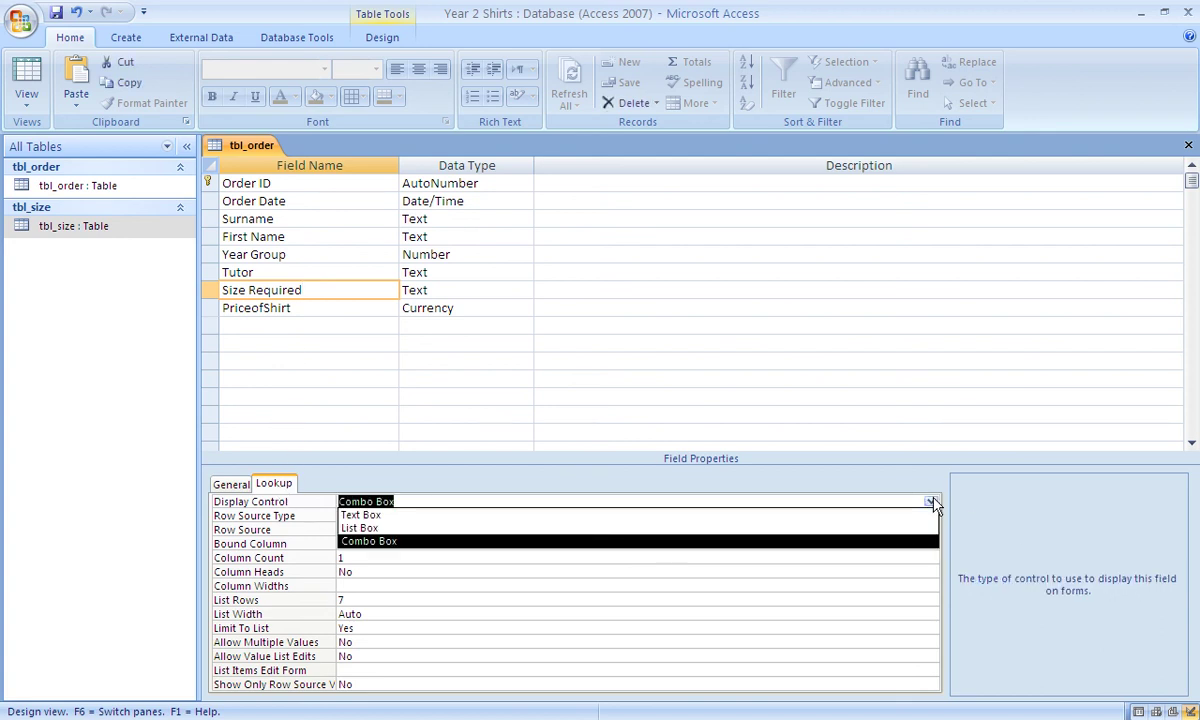
left_click(932, 502)
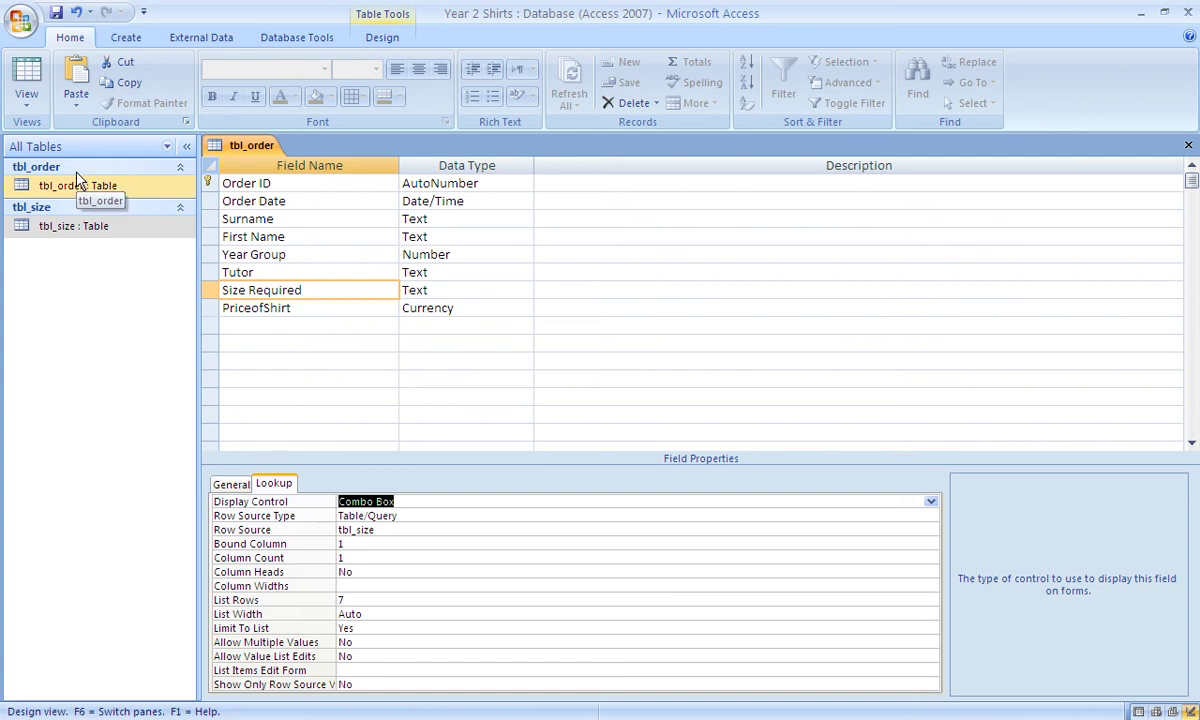
Show tbl_order in Datasheet View and enter the customer's surname and first name in a new order record
left_click(29, 69)
key("Return")
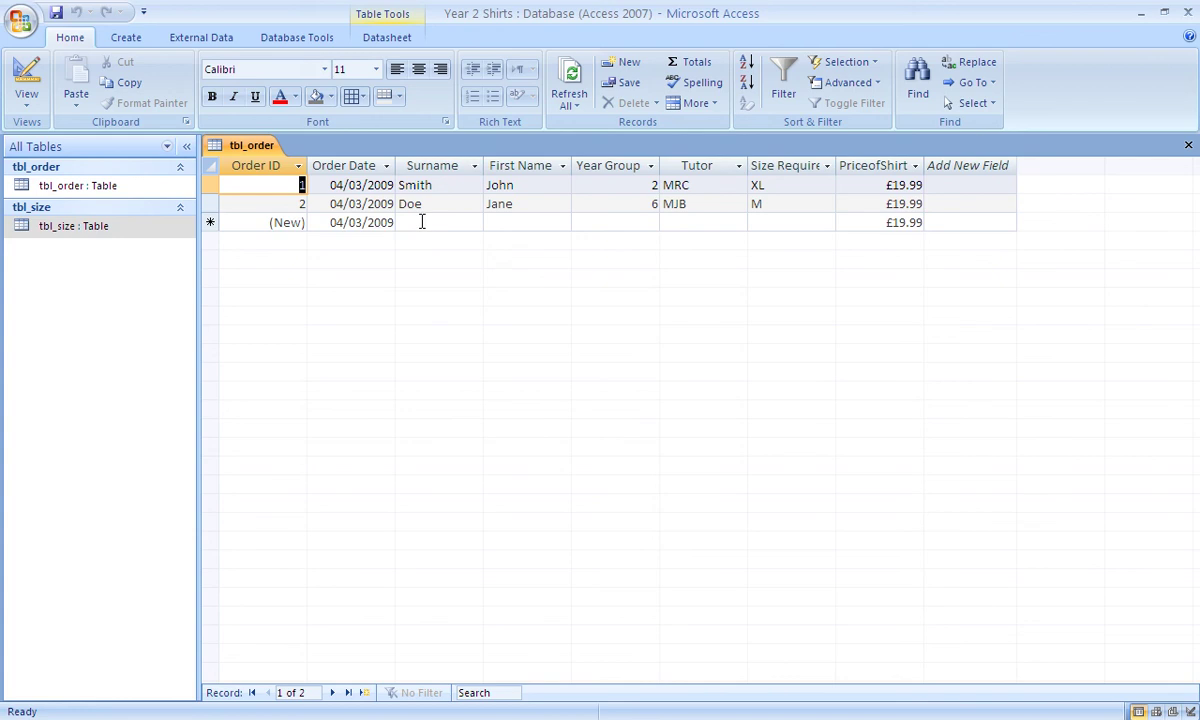
left_click(422, 222)
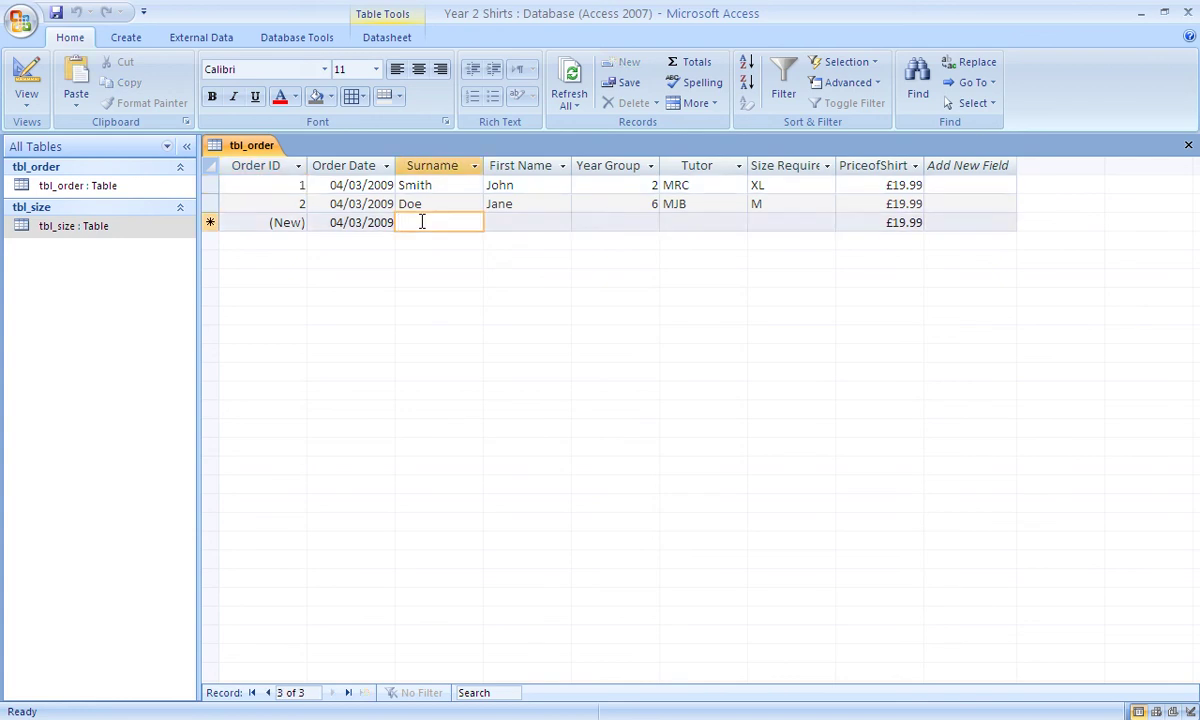
type("Smith")
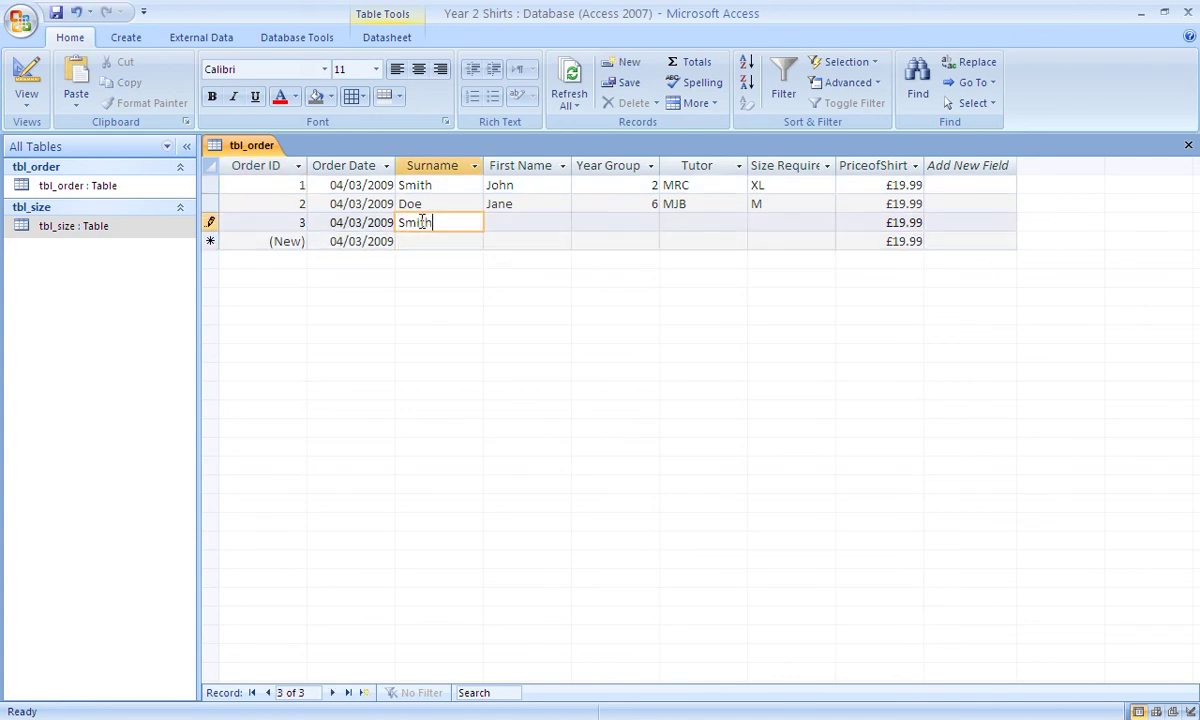
key("Tab")
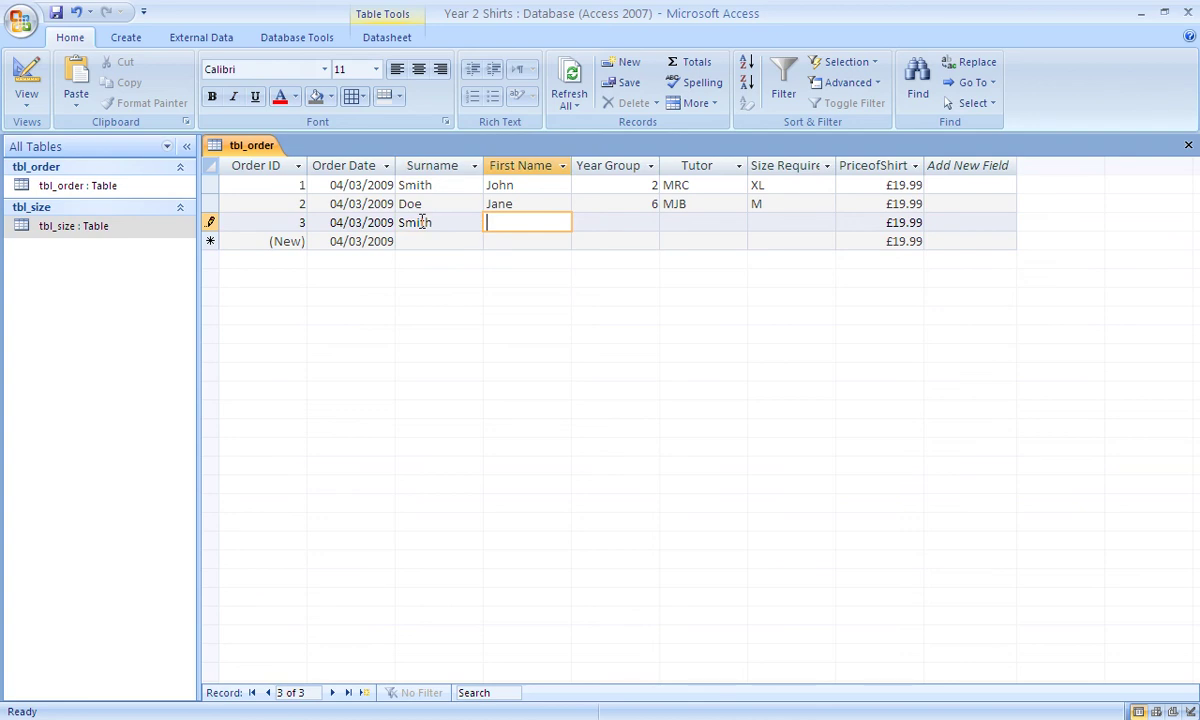
type("Jane")
key("Tab")
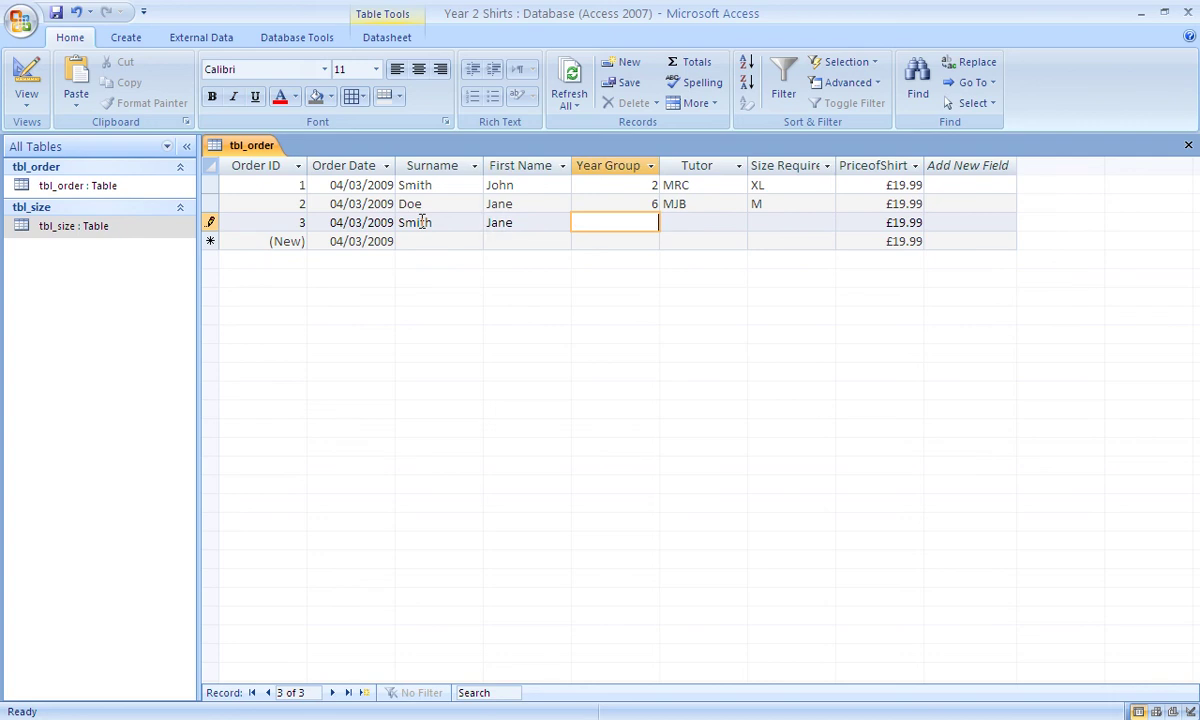
Test the Year Group validation rule by trying to enter 8 for the new order
type("7")
key("shift+Left")
type("8")
key("Tab")
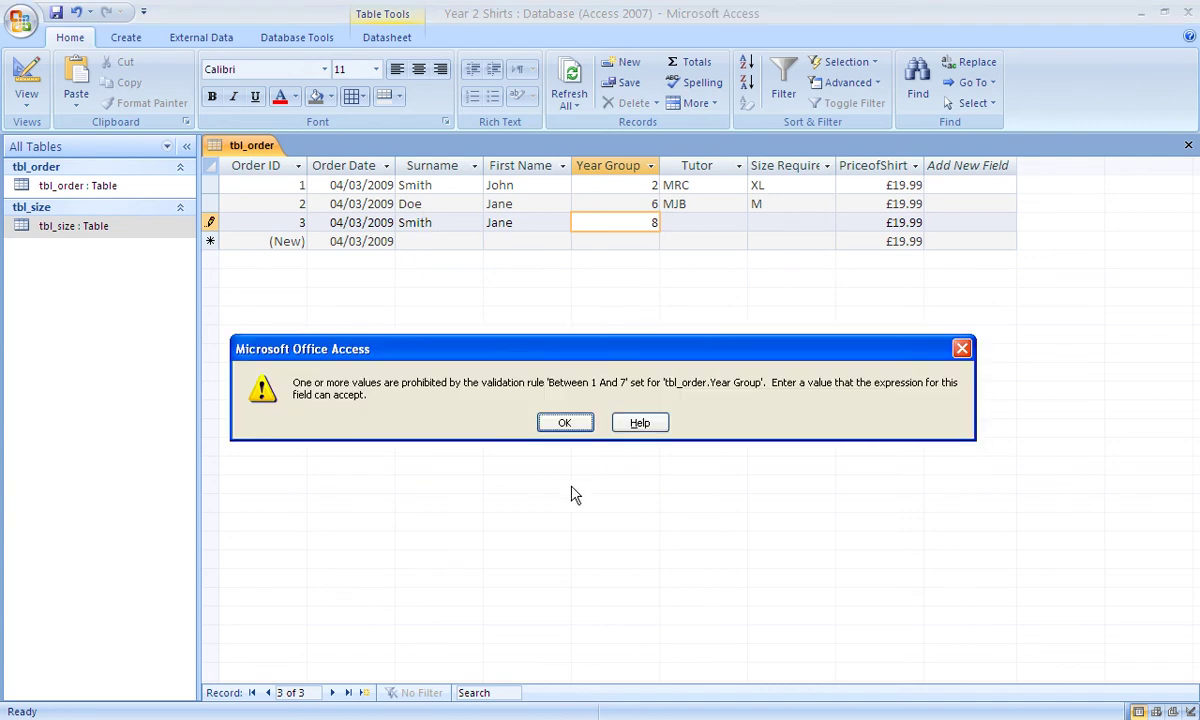
left_click(565, 424)
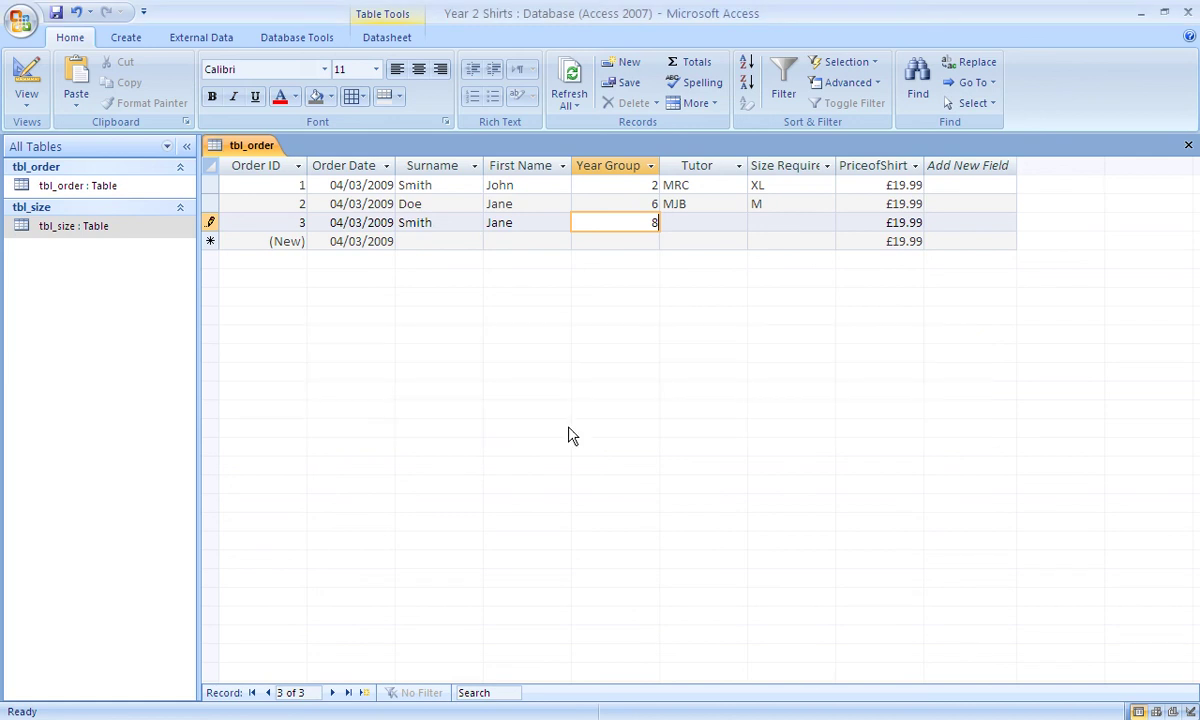
Set the new order's Year Group to 7 and its Tutor to MJB
key("shift+Left")
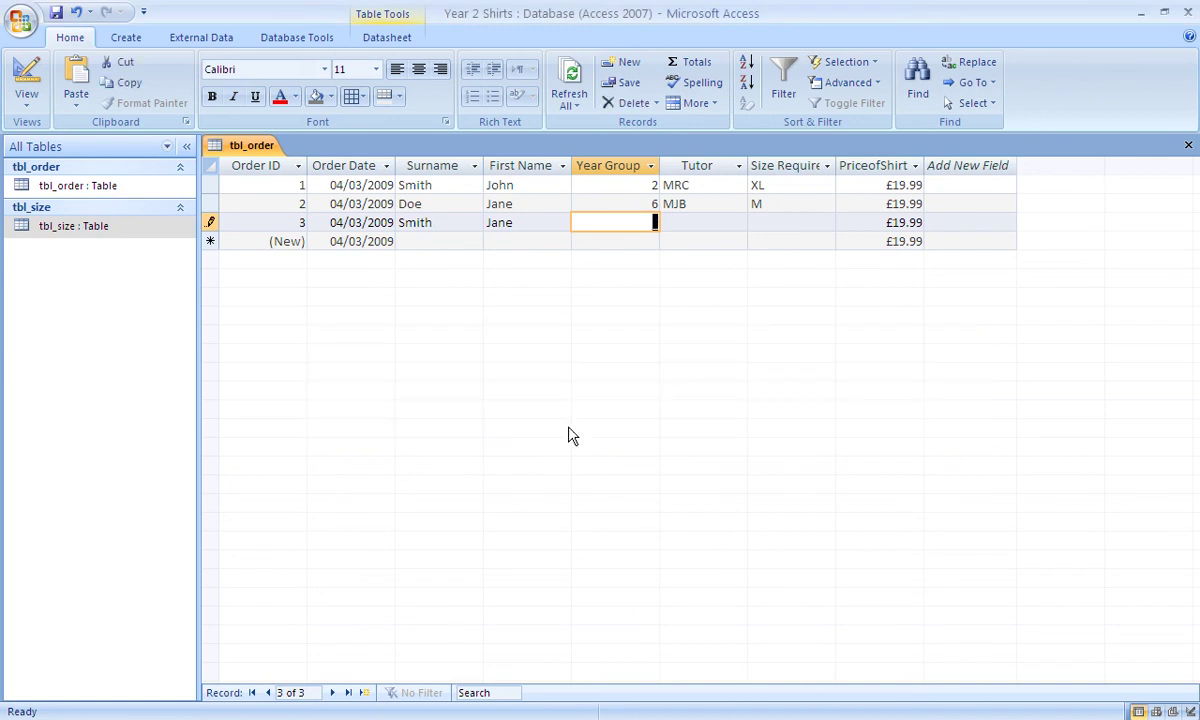
type("7")
left_click(688, 222)
type("mjb")
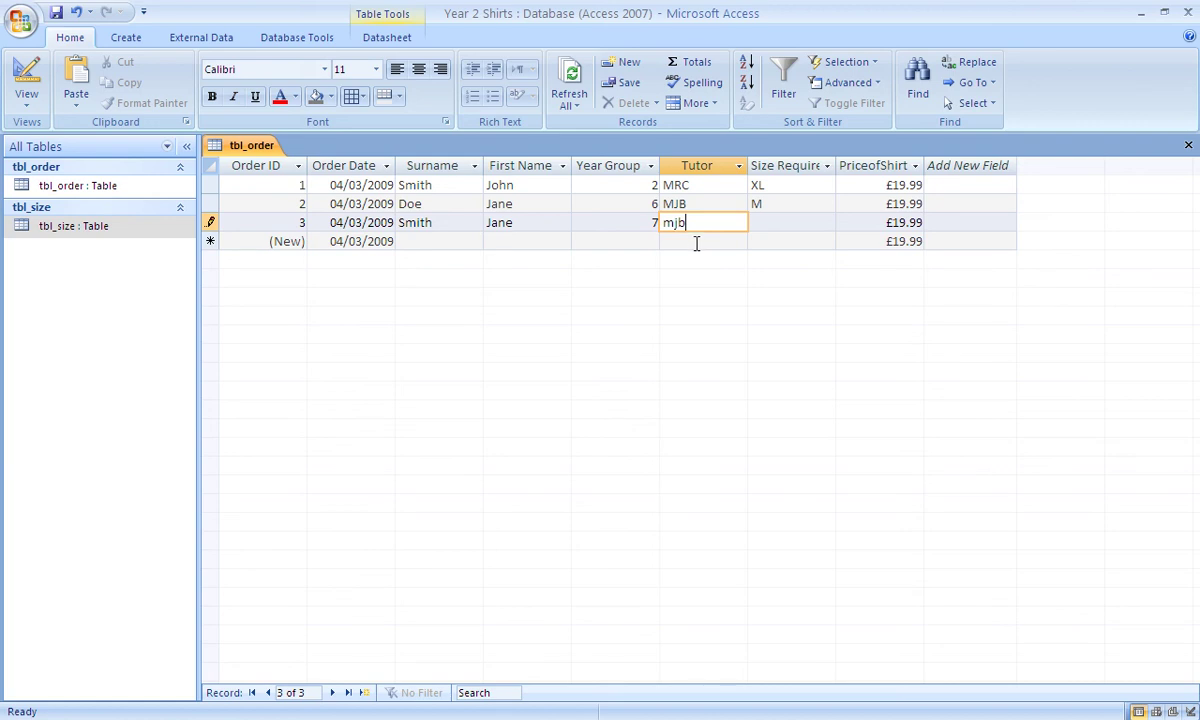
Choose S from the lookup list as the new order's required size
left_click(769, 221)
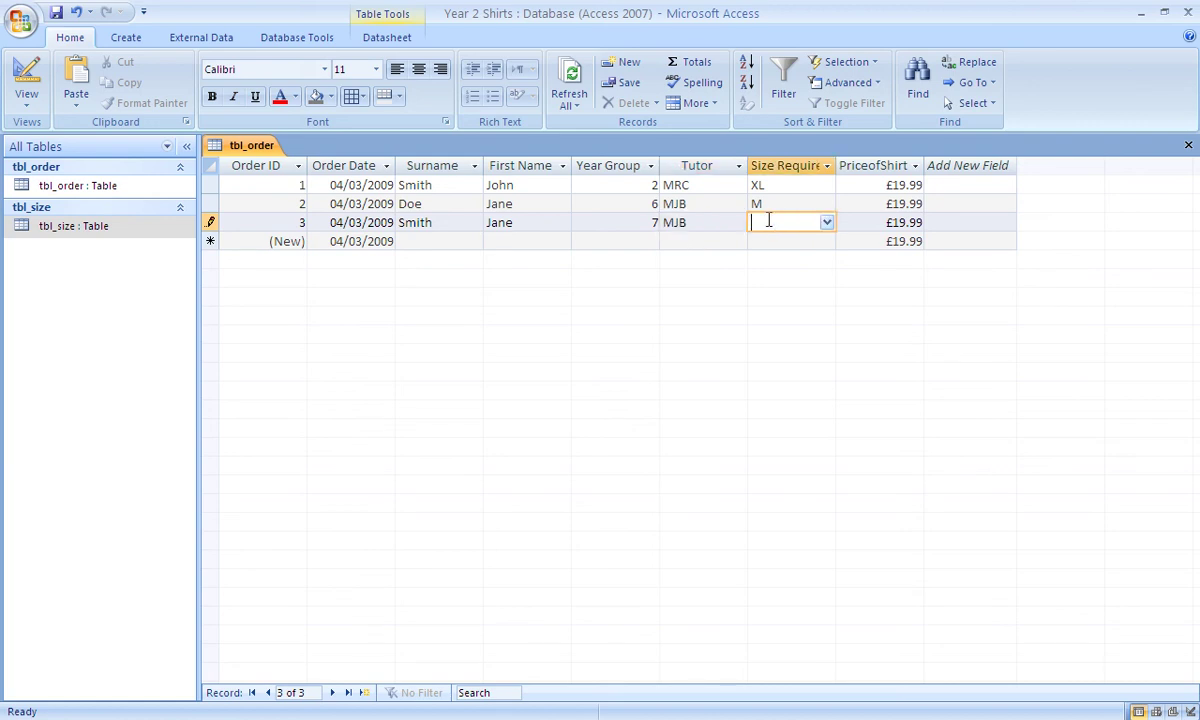
left_click(828, 223)
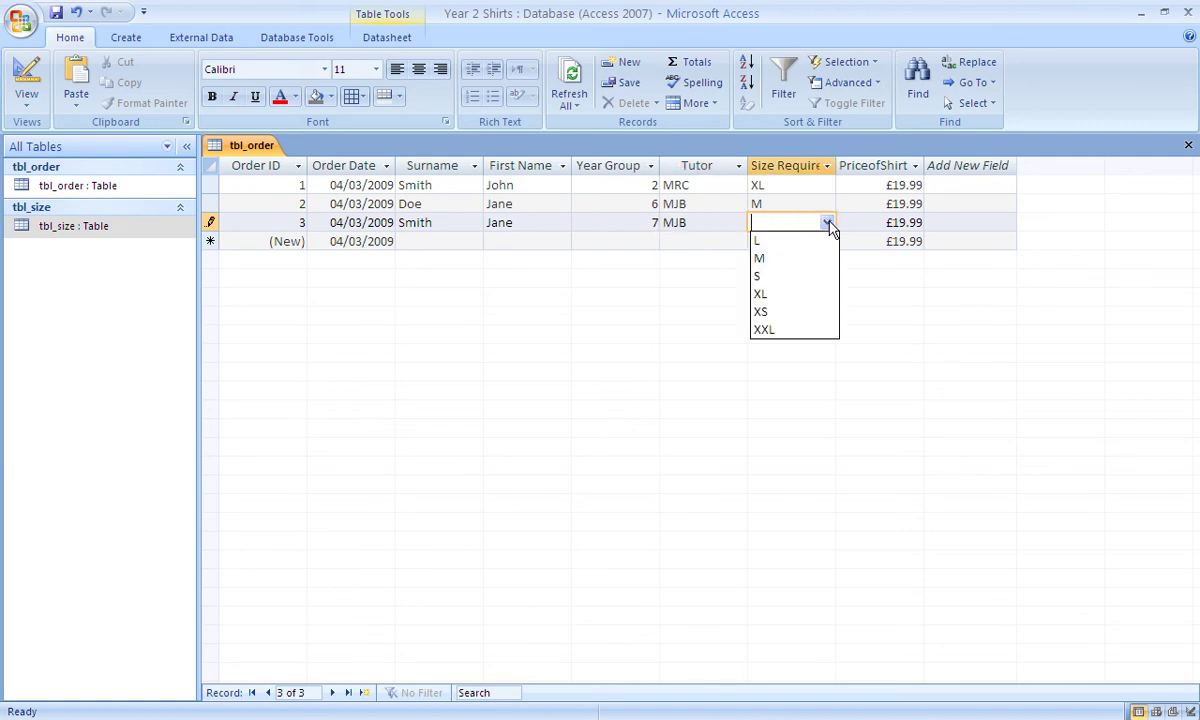
left_click(811, 278)
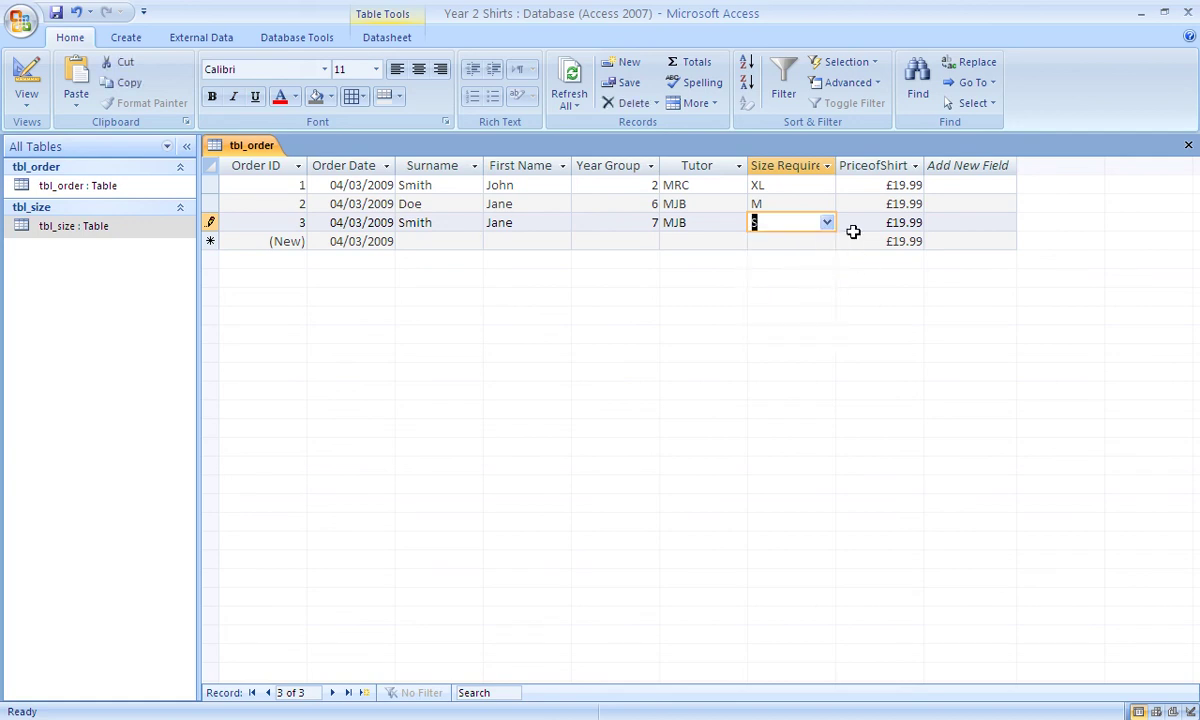